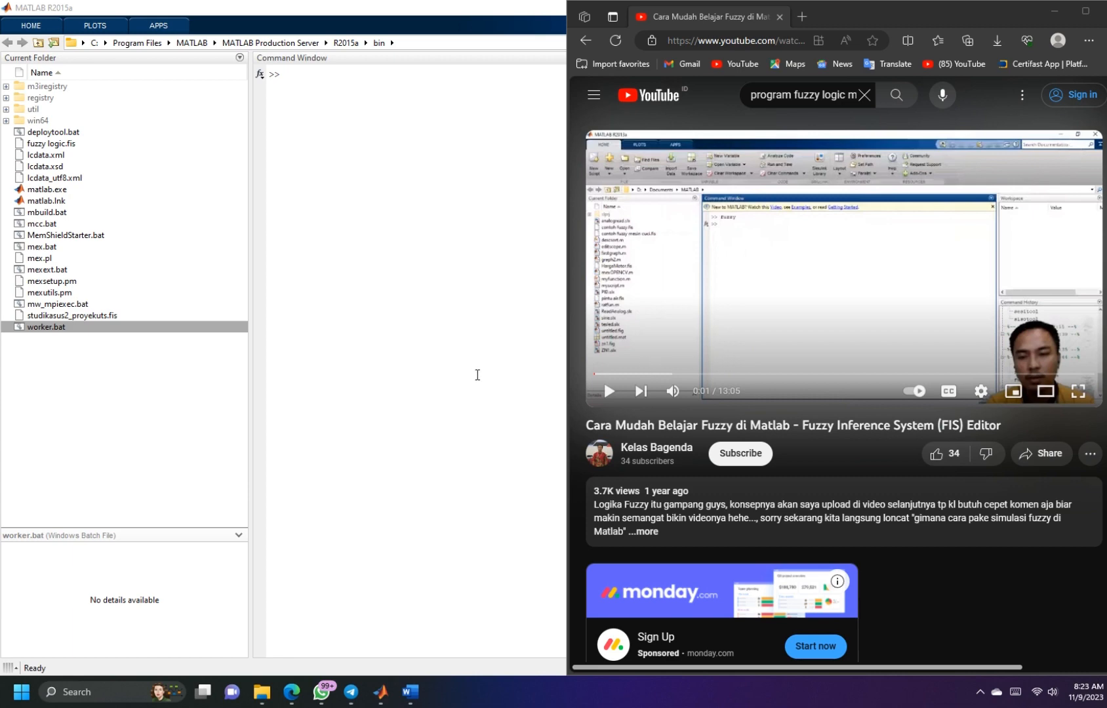
Step: Run the fuzzy command in the MATLAB Command Window to open the Fuzzy Logic Designer
{"action": "left_click", "coordinate": [321, 690]}
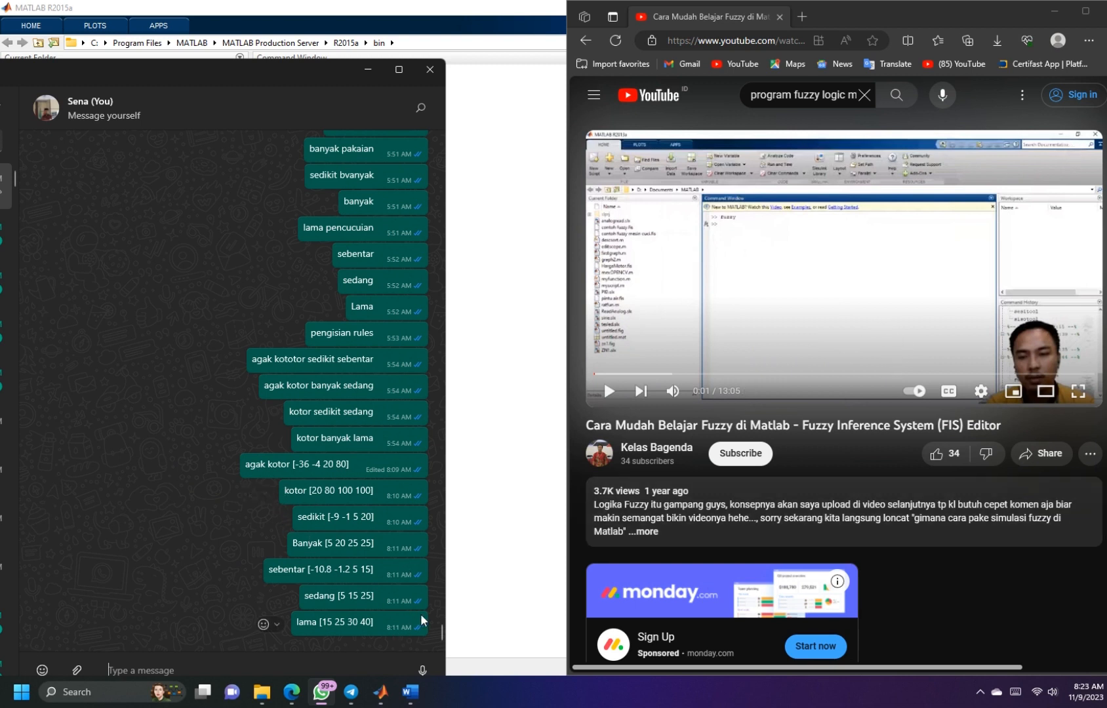
{"action": "left_click", "coordinate": [491, 524]}
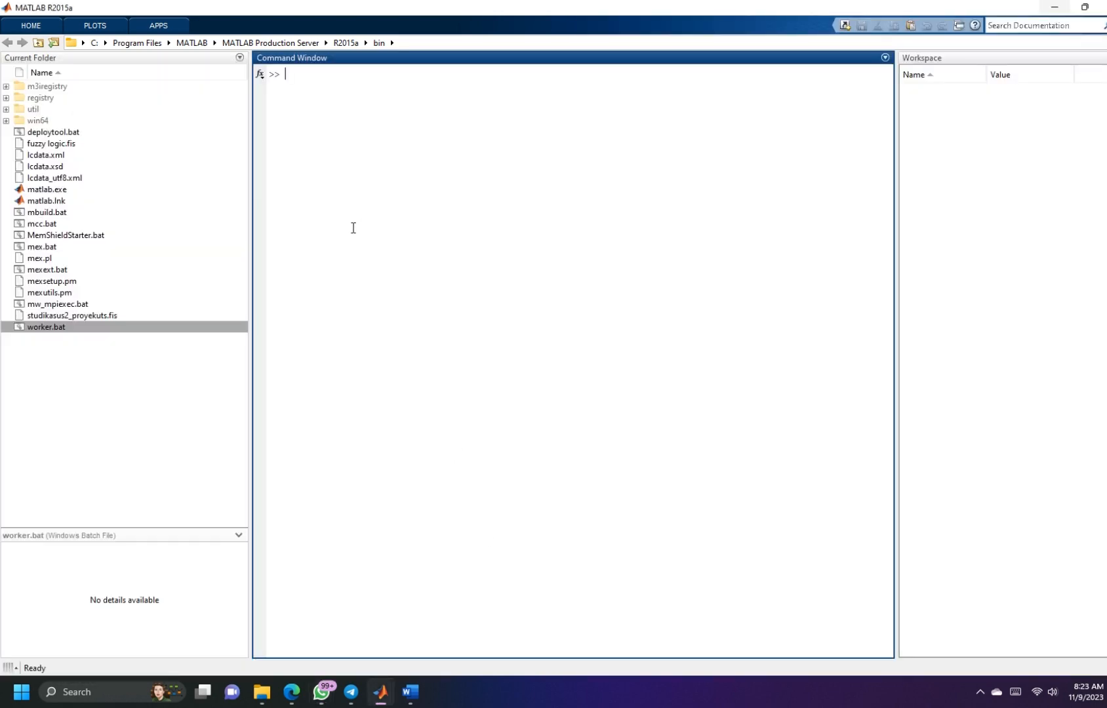
{"action": "type", "text": "fuzz"}
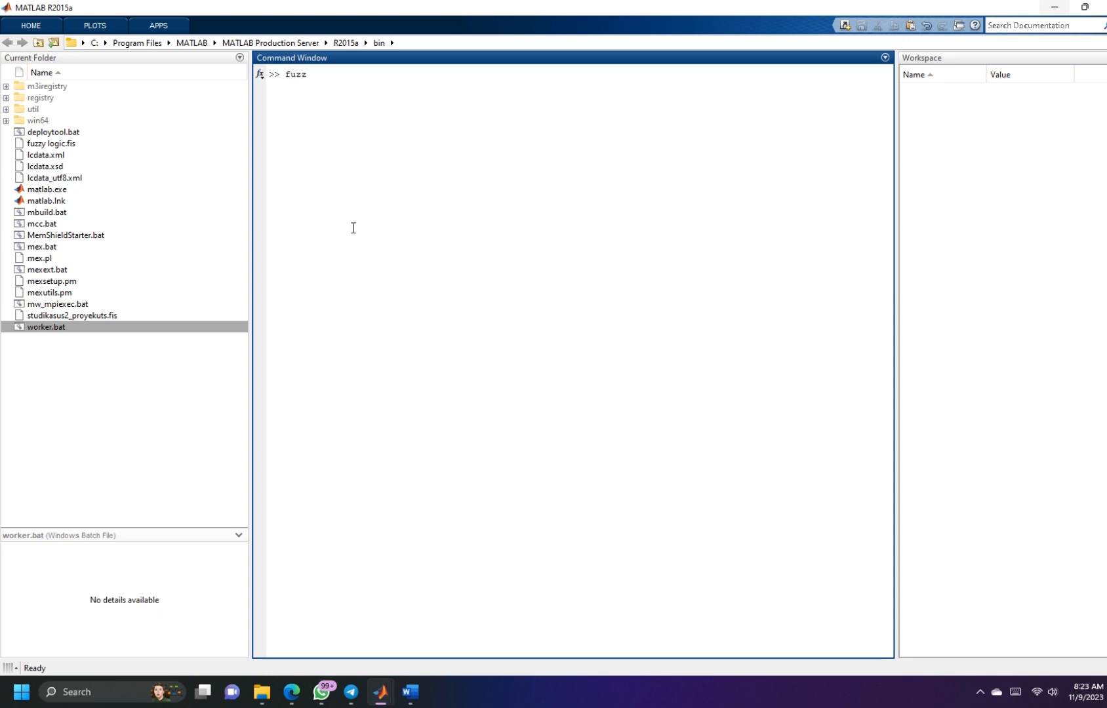
{"action": "type", "text": "y"}
{"action": "key", "text": "Return"}
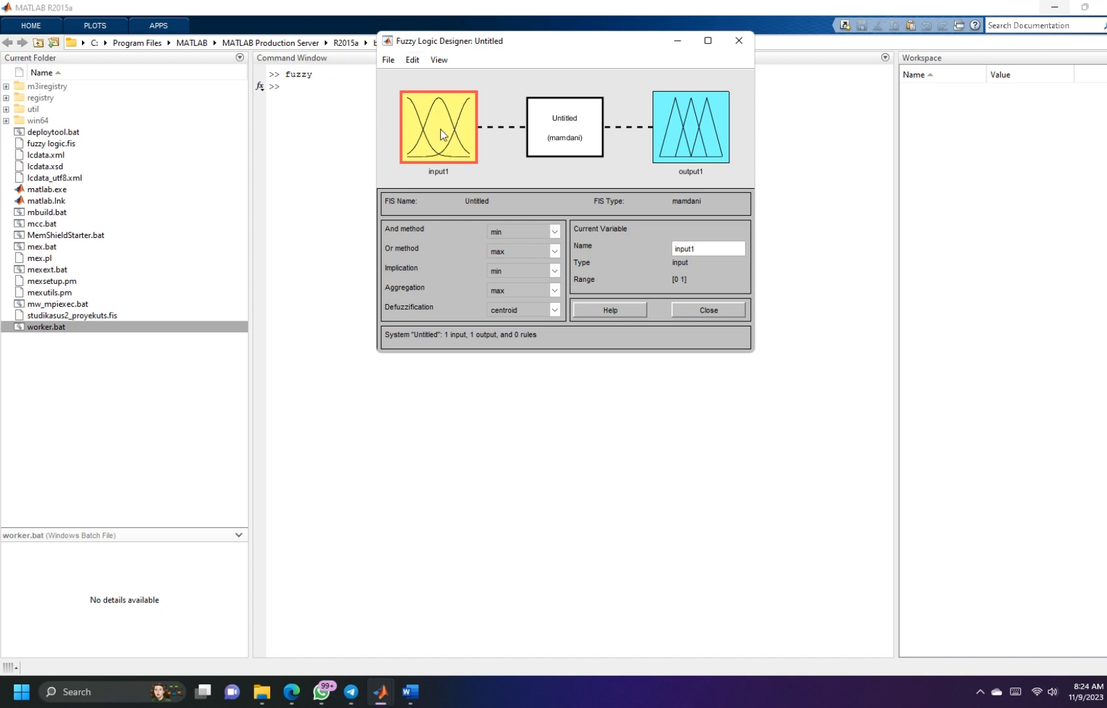
Step: Add a second input variable to the untitled Mamdani fuzzy system
{"action": "left_click", "coordinate": [410, 60]}
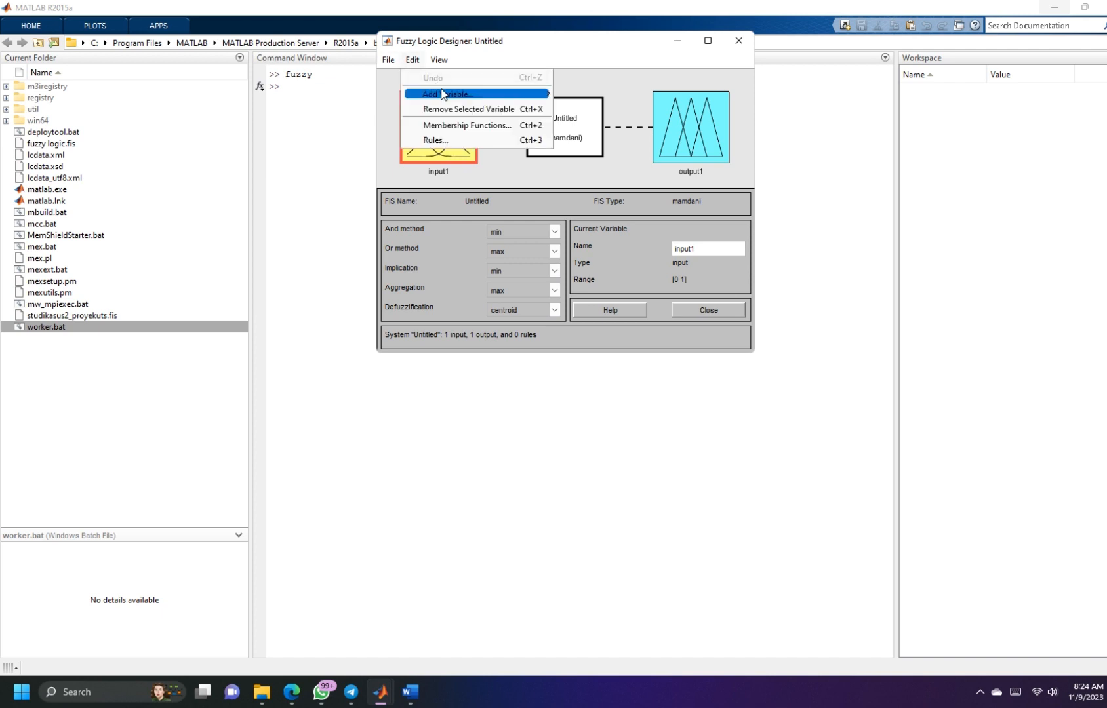
{"action": "mouse_move", "coordinate": [443, 95]}
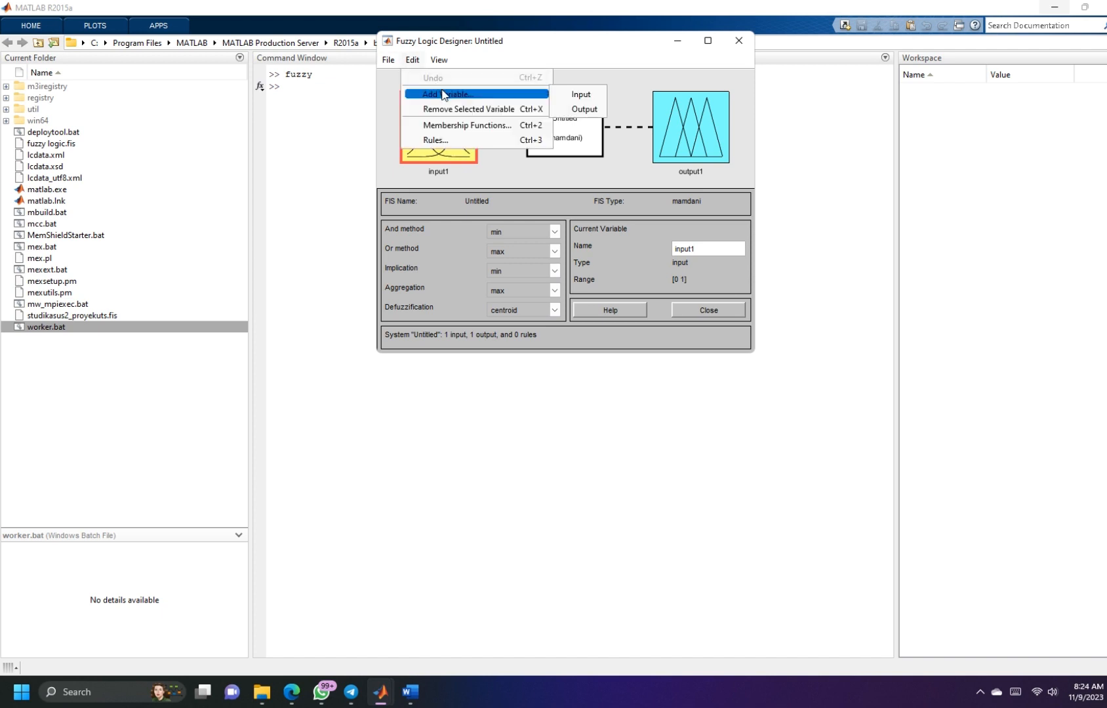
{"action": "left_click", "coordinate": [572, 100]}
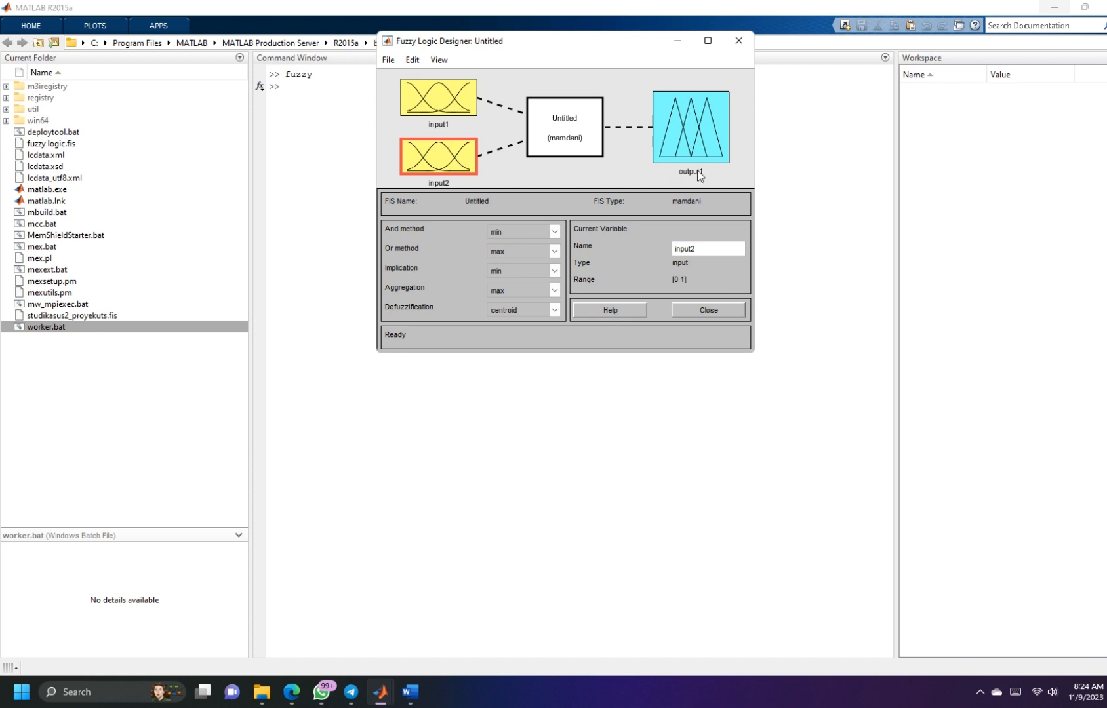
Step: Rename the first input variable, input1, as tingkatKotor
{"action": "left_click", "coordinate": [454, 103]}
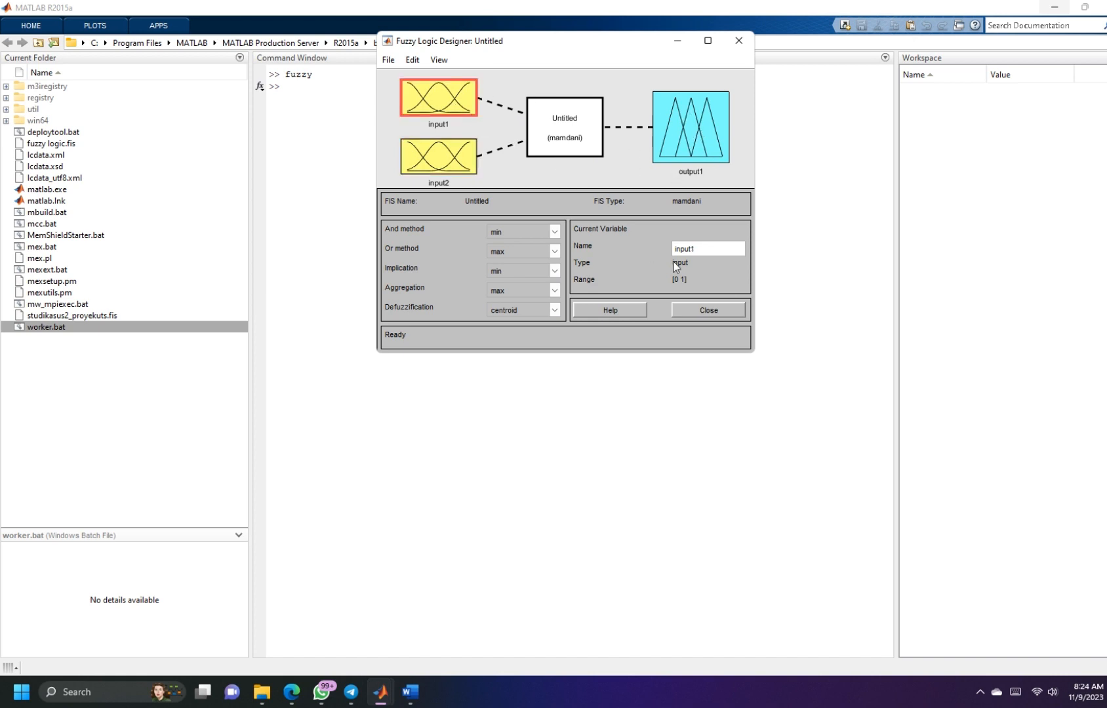
{"action": "left_click_drag", "start_coordinate": [709, 249], "coordinate": [663, 252]}
{"action": "type", "text": "Kotor"}
{"action": "left_click", "coordinate": [590, 171]}
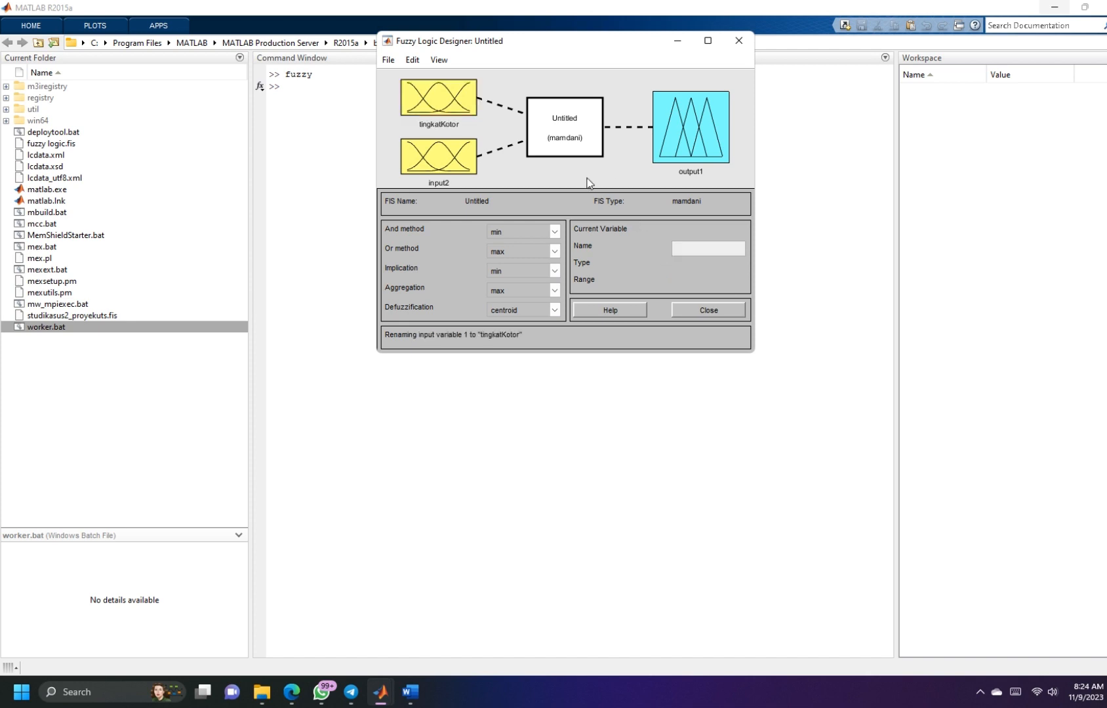
Step: Rename the second input variable, input2, as BanyaknyaCucian
{"action": "left_click", "coordinate": [459, 171]}
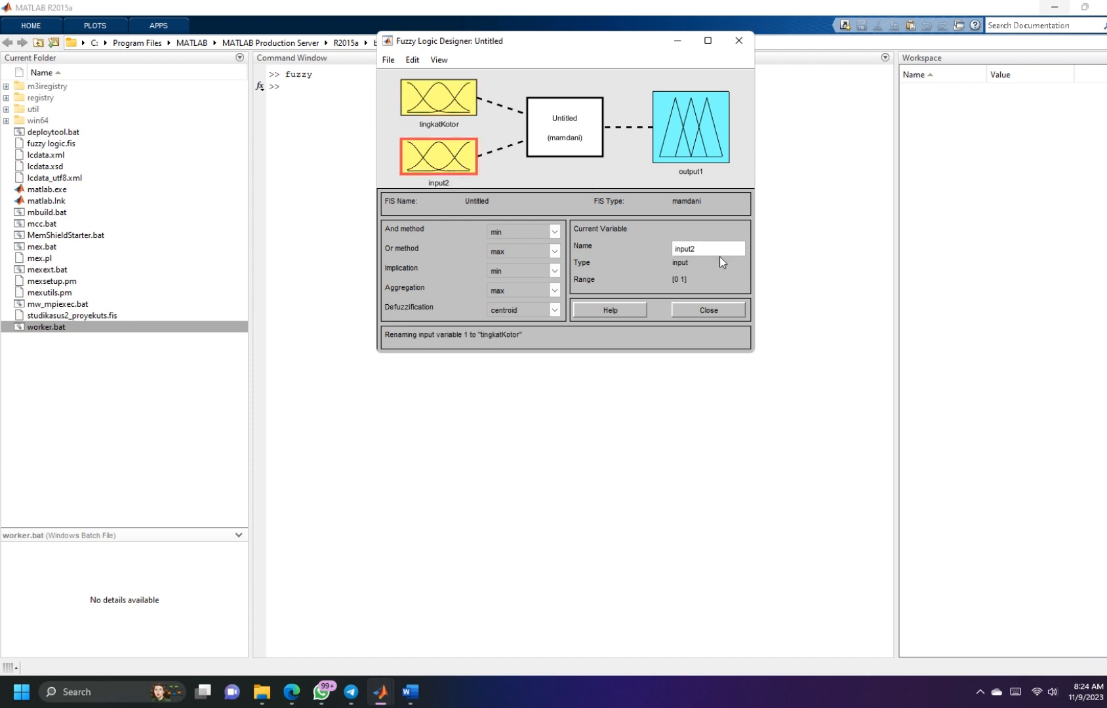
{"action": "double_click", "coordinate": [672, 249]}
{"action": "type", "text": "BanyaknyaCucian"}
Step: Rename the output variable output1 as WaktuPencucian
{"action": "left_click", "coordinate": [674, 141]}
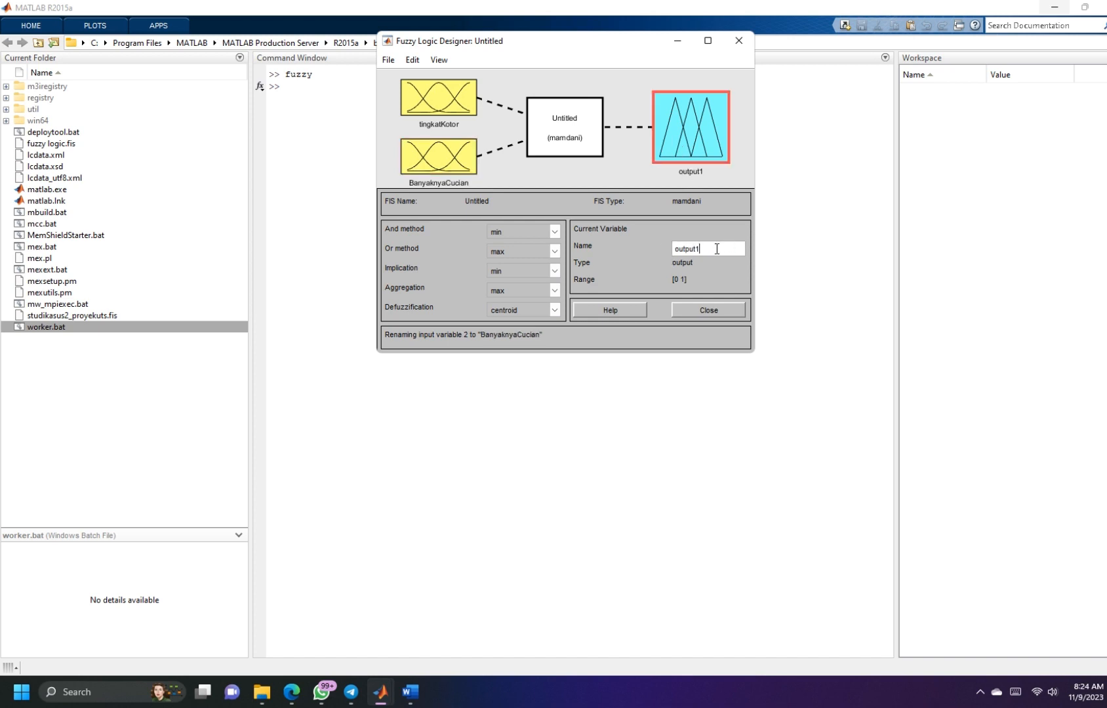
{"action": "left_click_drag", "start_coordinate": [717, 249], "coordinate": [675, 250]}
{"action": "type", "text": "Lama"}
{"action": "key", "text": "BackSpace"}
{"action": "key", "text": "BackSpace"}
{"action": "key", "text": "BackSpace"}
{"action": "key", "text": "BackSpace"}
{"action": "type", "text": "WaktuPencucuian"}
{"action": "left_click", "coordinate": [603, 168]}
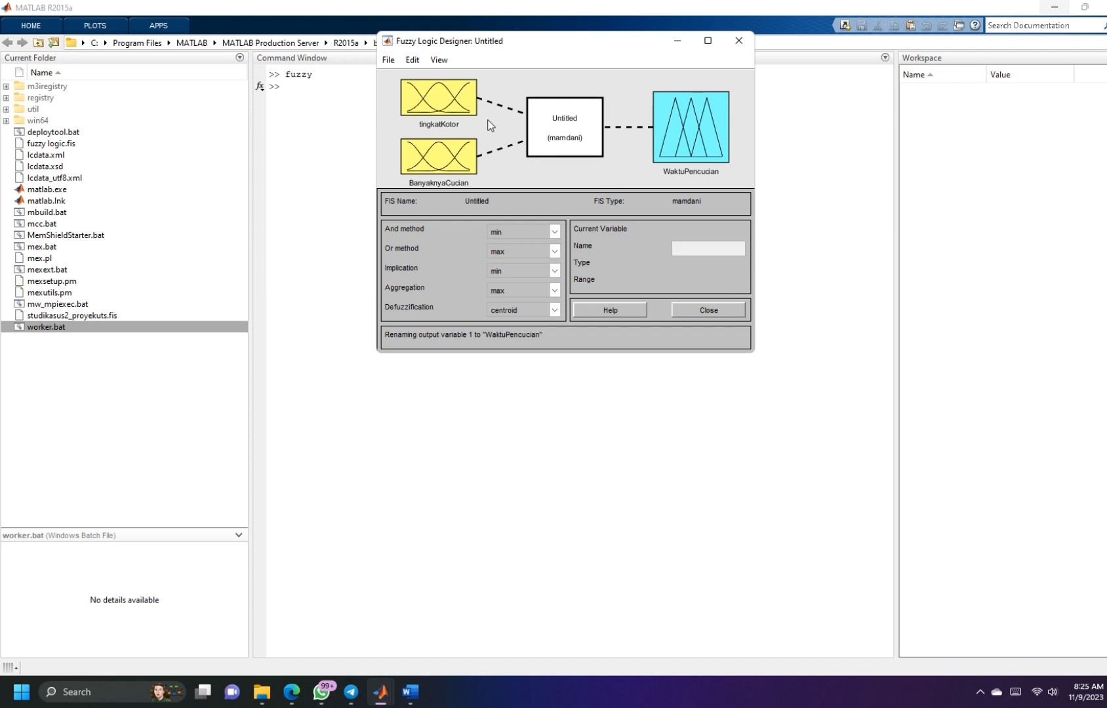
Step: Open the Membership Function Editor for the tingkatKotor input and go through its curves
{"action": "left_click", "coordinate": [462, 103]}
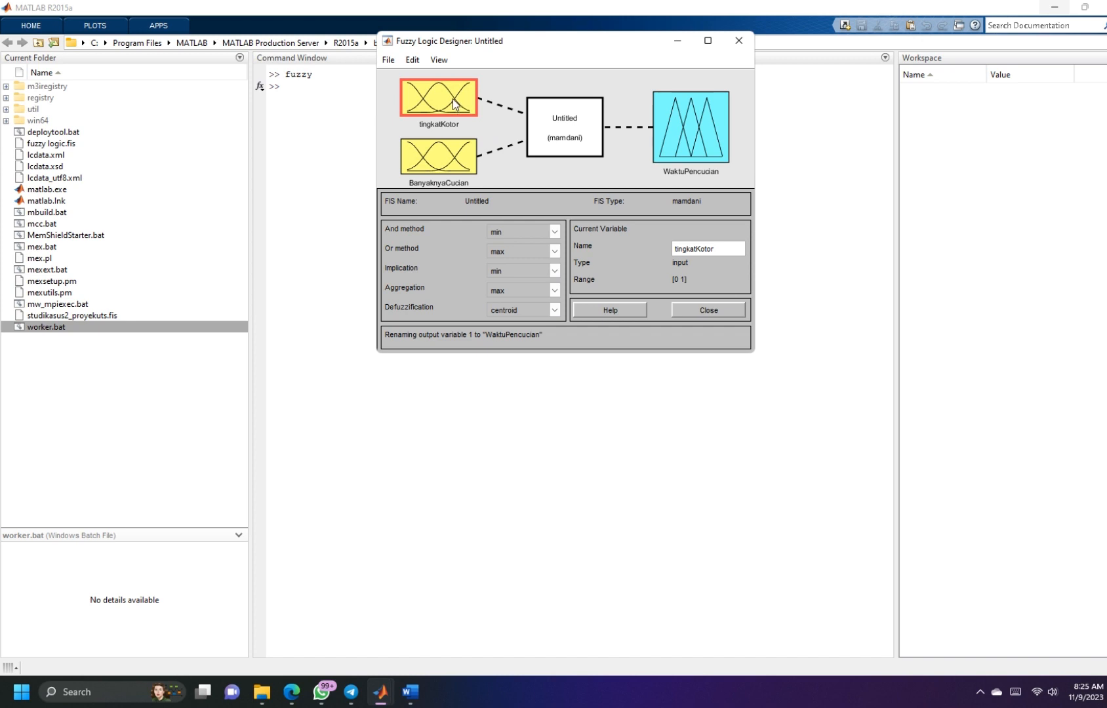
{"action": "double_click", "coordinate": [454, 104]}
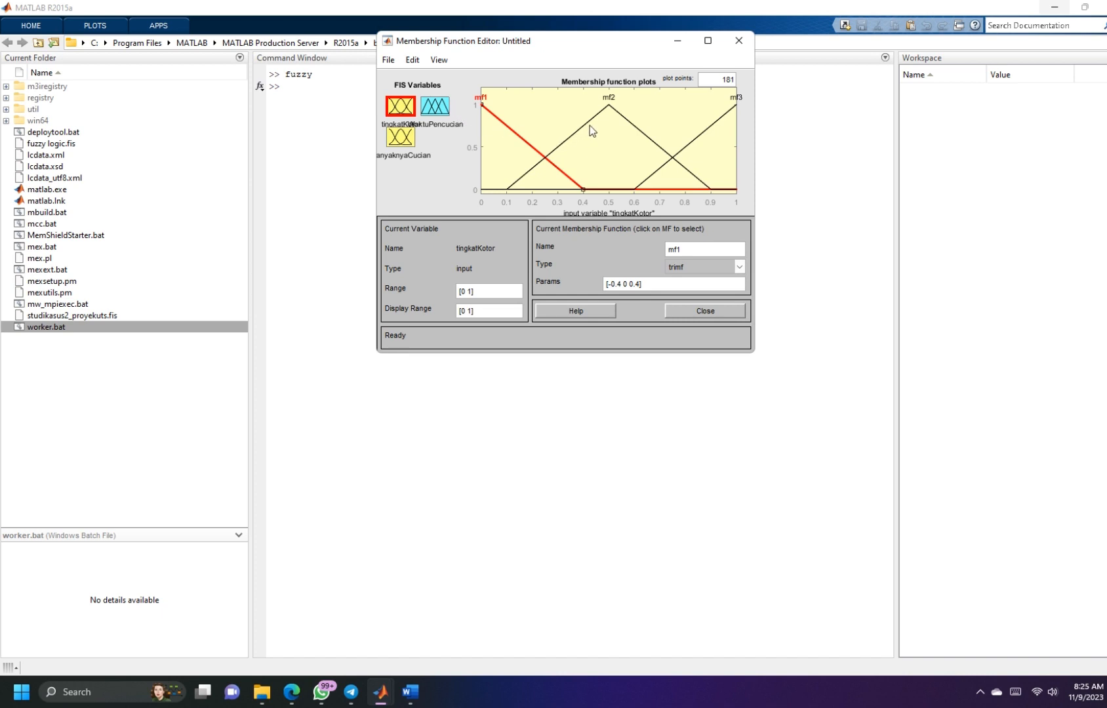
{"action": "left_click", "coordinate": [542, 162]}
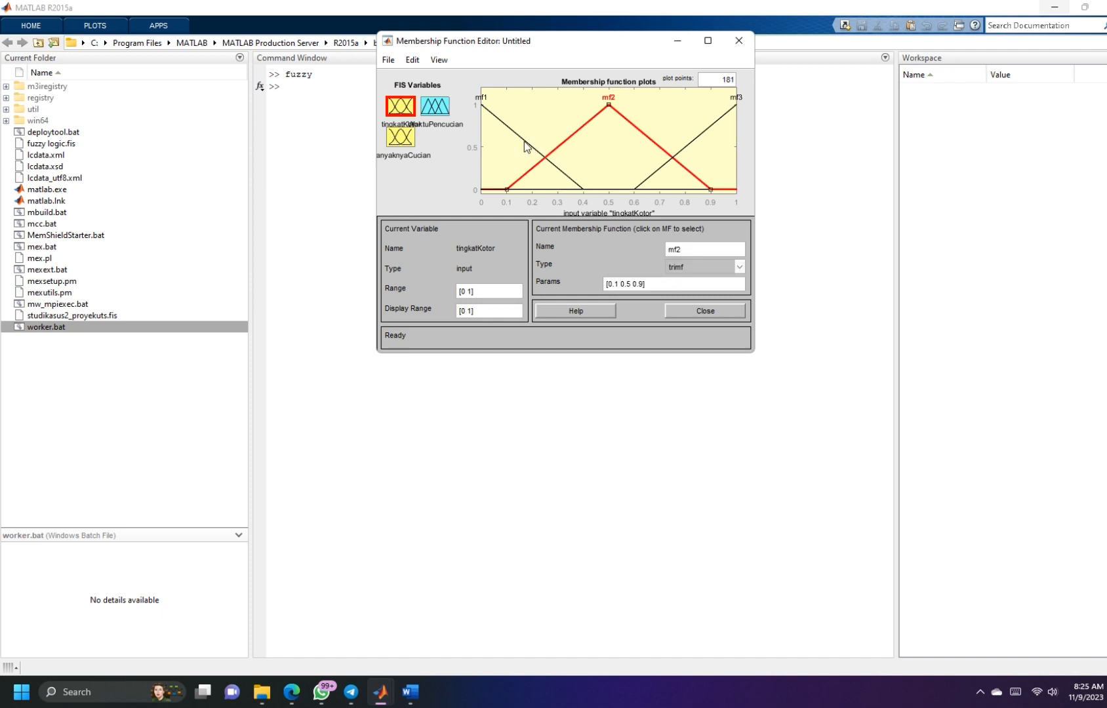
{"action": "left_click", "coordinate": [524, 142]}
{"action": "left_click", "coordinate": [568, 136]}
{"action": "left_click", "coordinate": [659, 172]}
{"action": "left_click", "coordinate": [543, 157]}
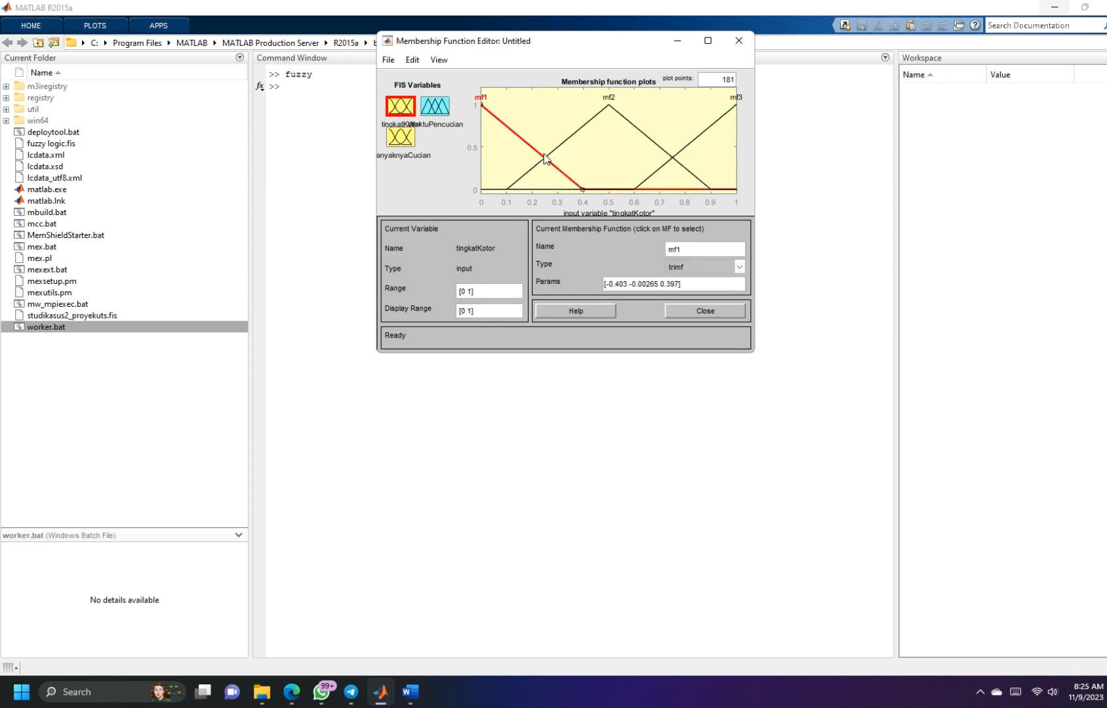
{"action": "left_click", "coordinate": [559, 147]}
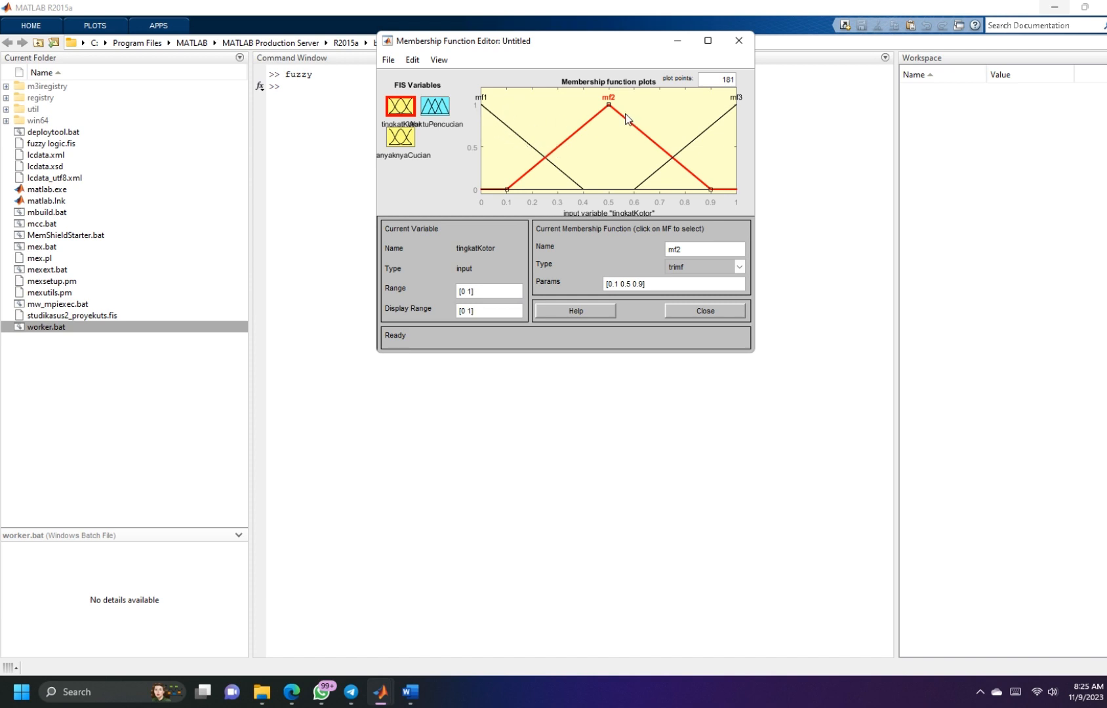
Step: Remove the membership function mf3 from the tingkatKotor input
{"action": "left_click", "coordinate": [704, 132]}
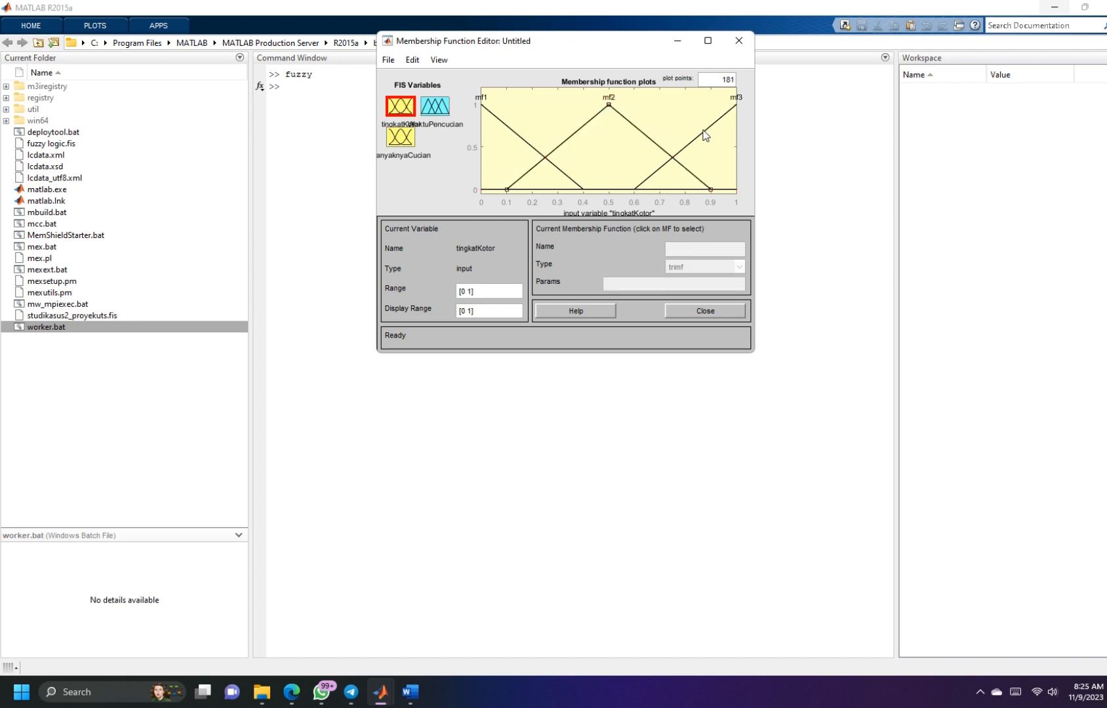
{"action": "left_click", "coordinate": [704, 133]}
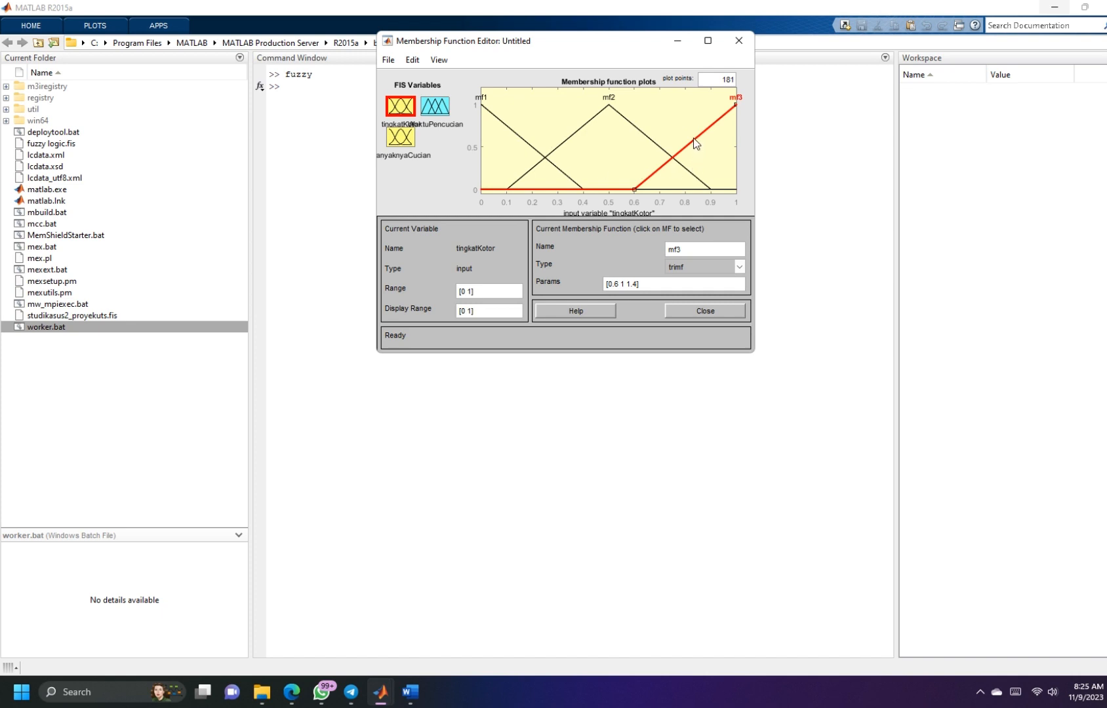
{"action": "left_click", "coordinate": [412, 61]}
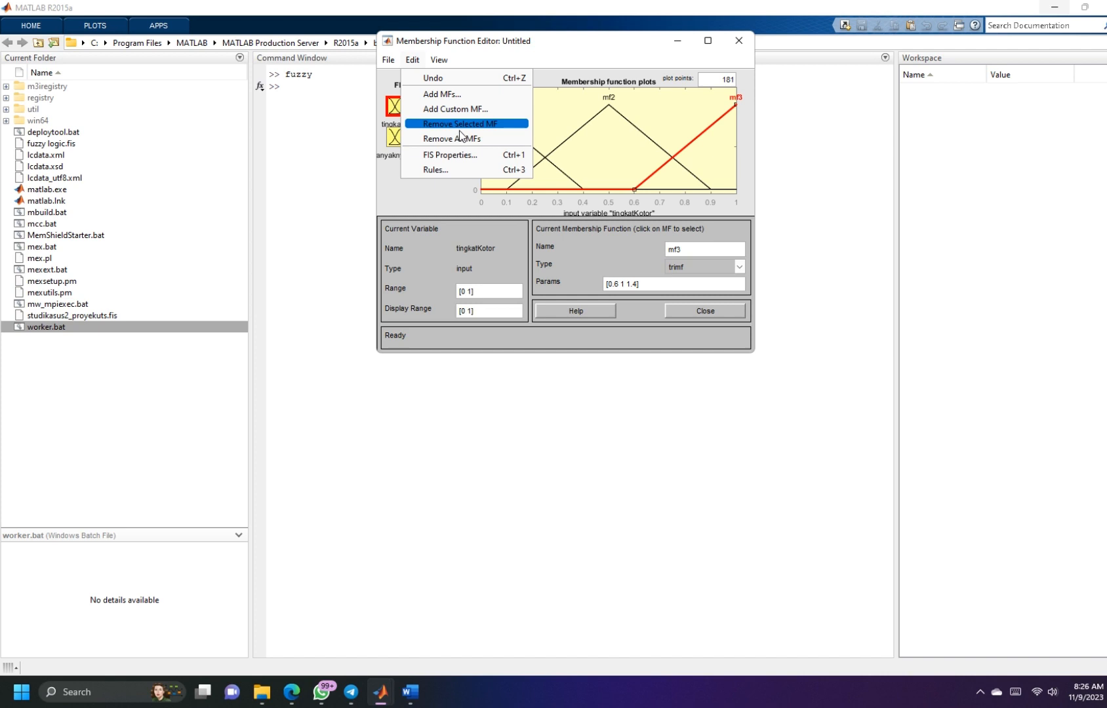
{"action": "left_click", "coordinate": [493, 134]}
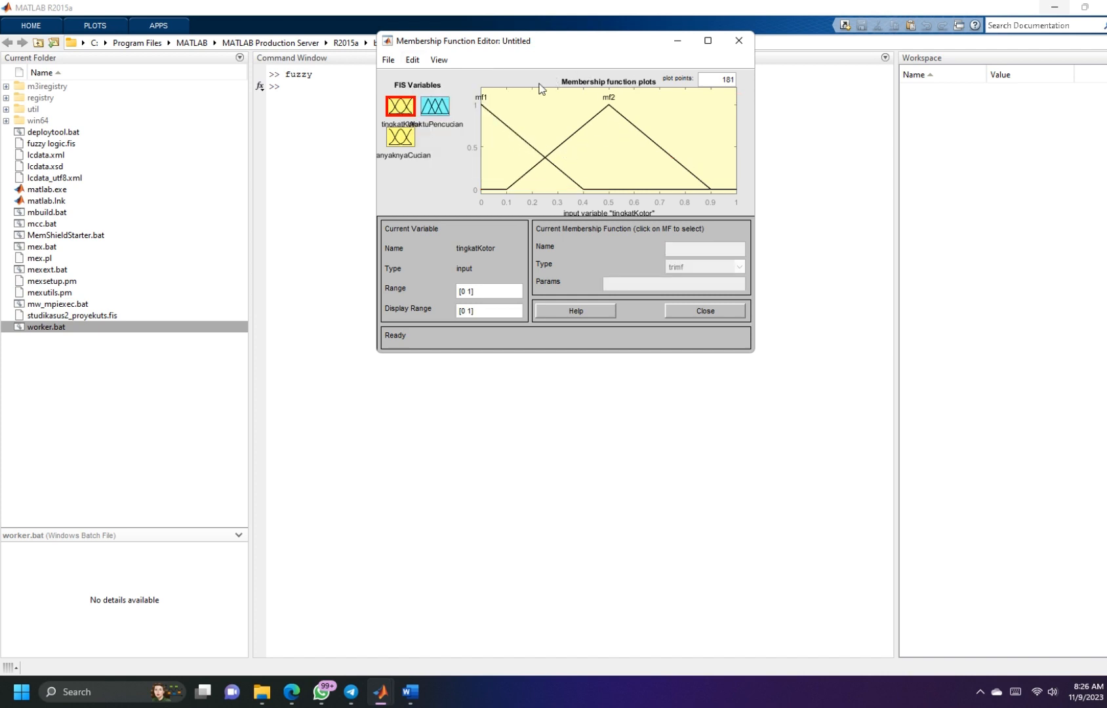
Step: Rename the membership function mf1 of tingkatKotor as AgakKotpr
{"action": "left_click", "coordinate": [511, 131]}
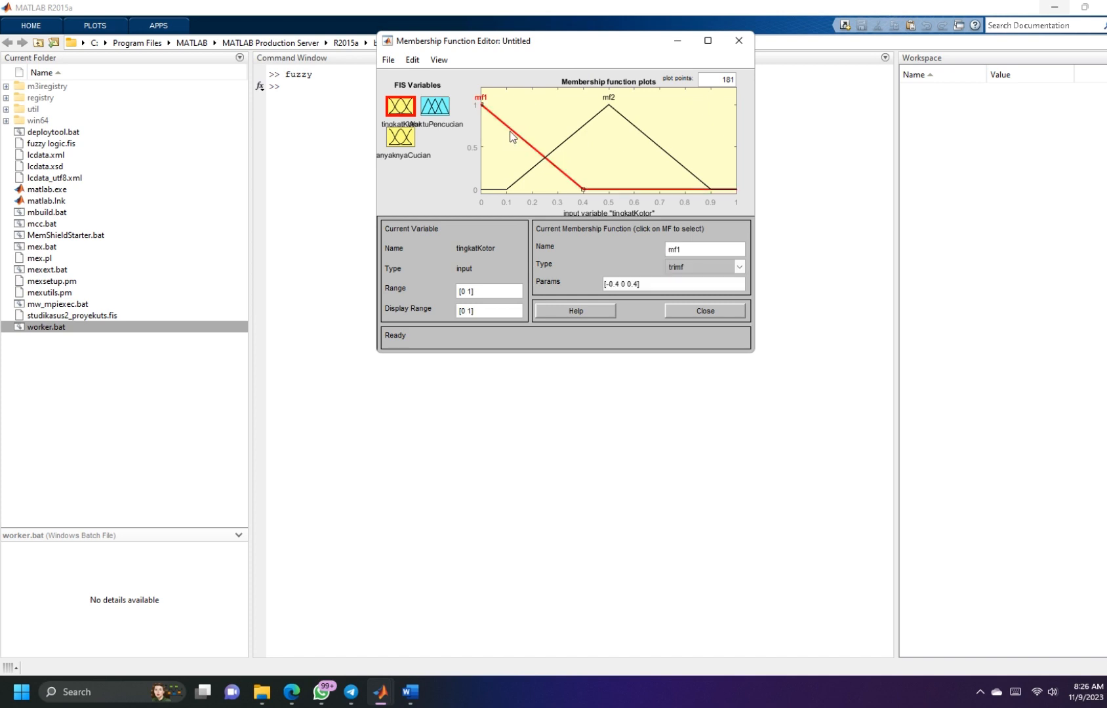
{"action": "left_click", "coordinate": [677, 251]}
{"action": "key", "text": "BackSpace"}
{"action": "key", "text": "BackSpace"}
{"action": "key", "text": "BackSpace"}
{"action": "type", "text": "AgakKotor"}
{"action": "key", "text": "Return"}
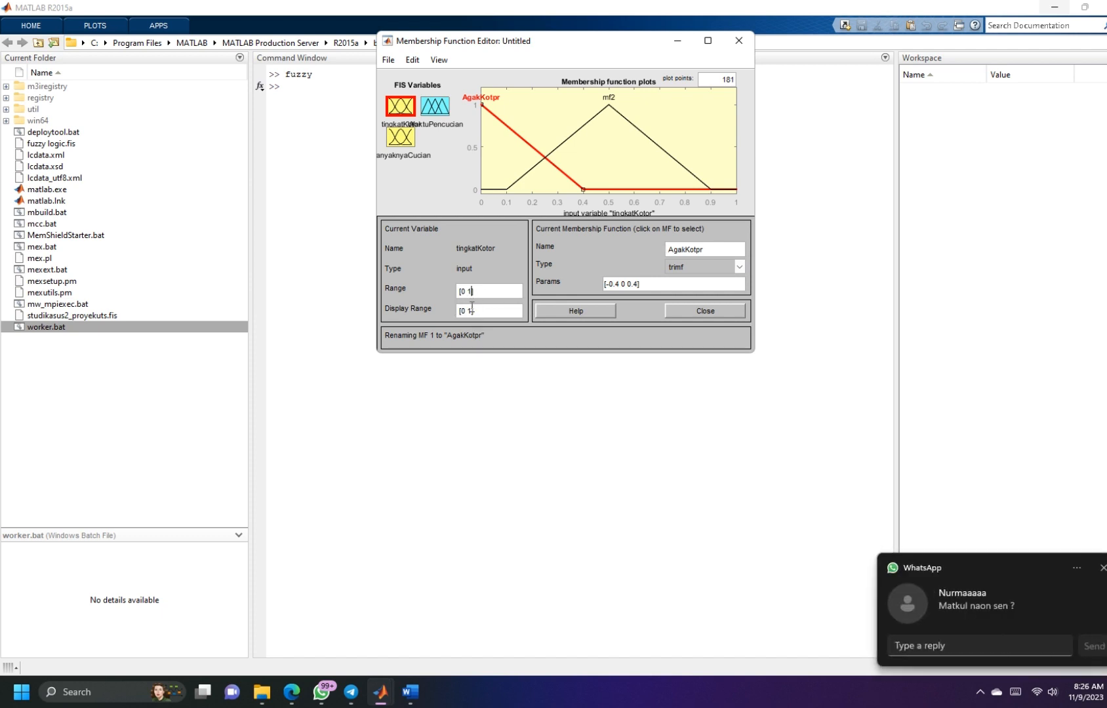
Step: Set the range of the tingkatKotor input to [0 100]
{"action": "key", "text": "BackSpace"}
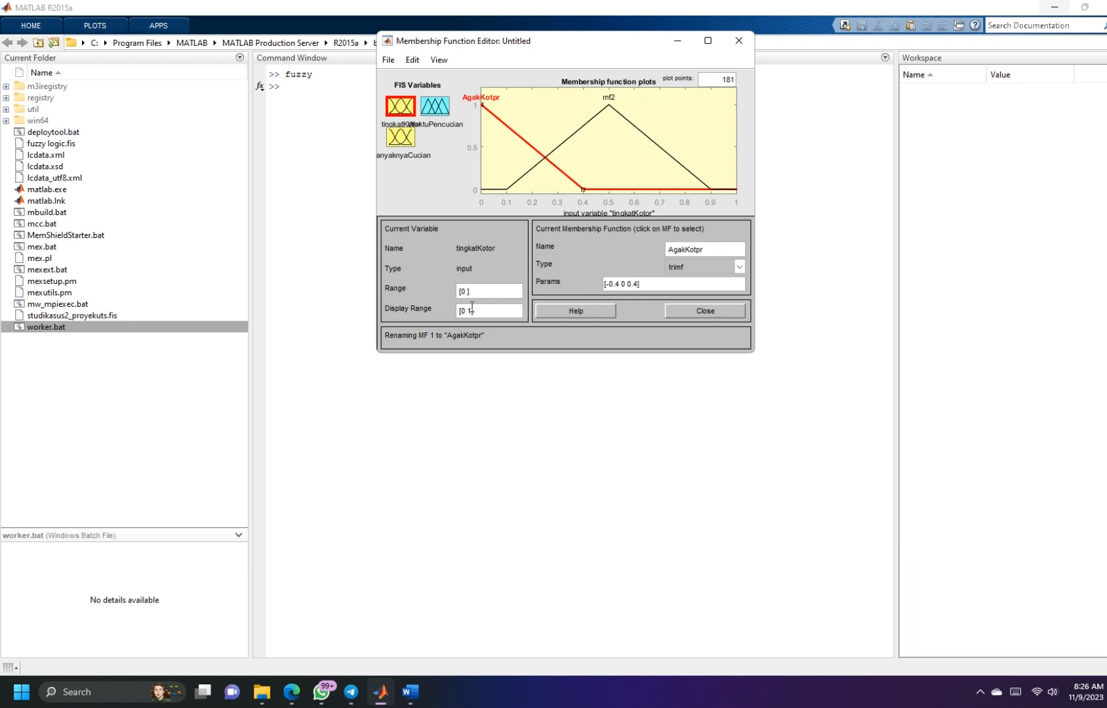
{"action": "type", "text": "100"}
{"action": "left_click", "coordinate": [499, 267]}
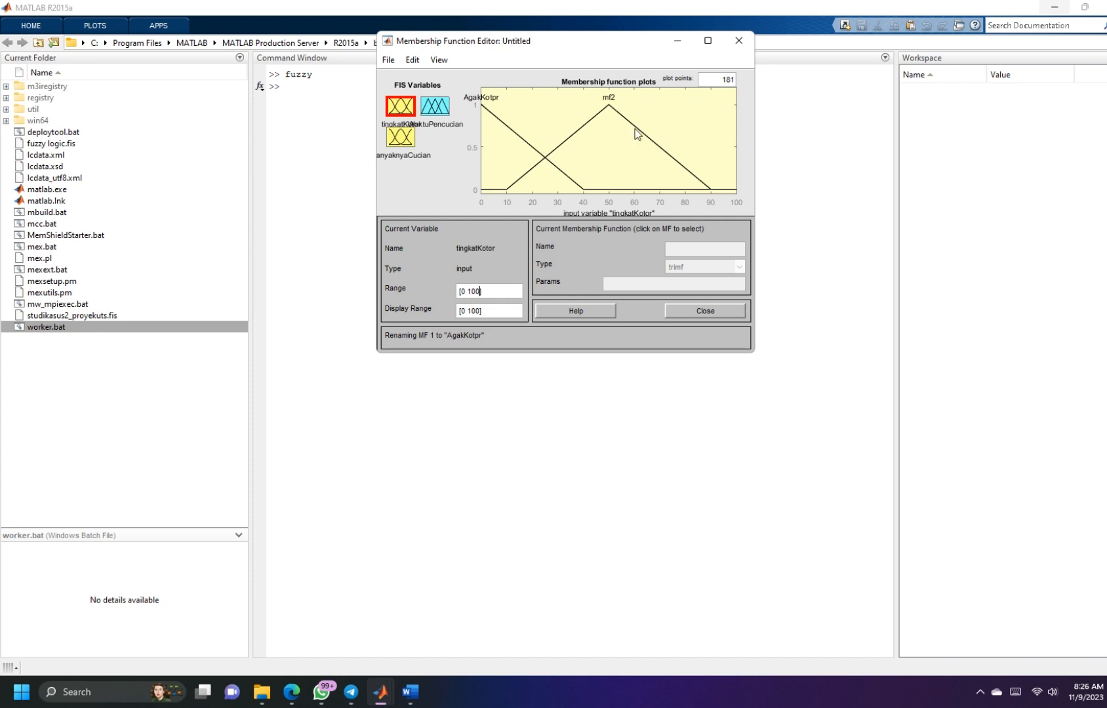
Step: Change the type of the AgakKotpr membership function to trapmf
{"action": "left_click", "coordinate": [531, 149]}
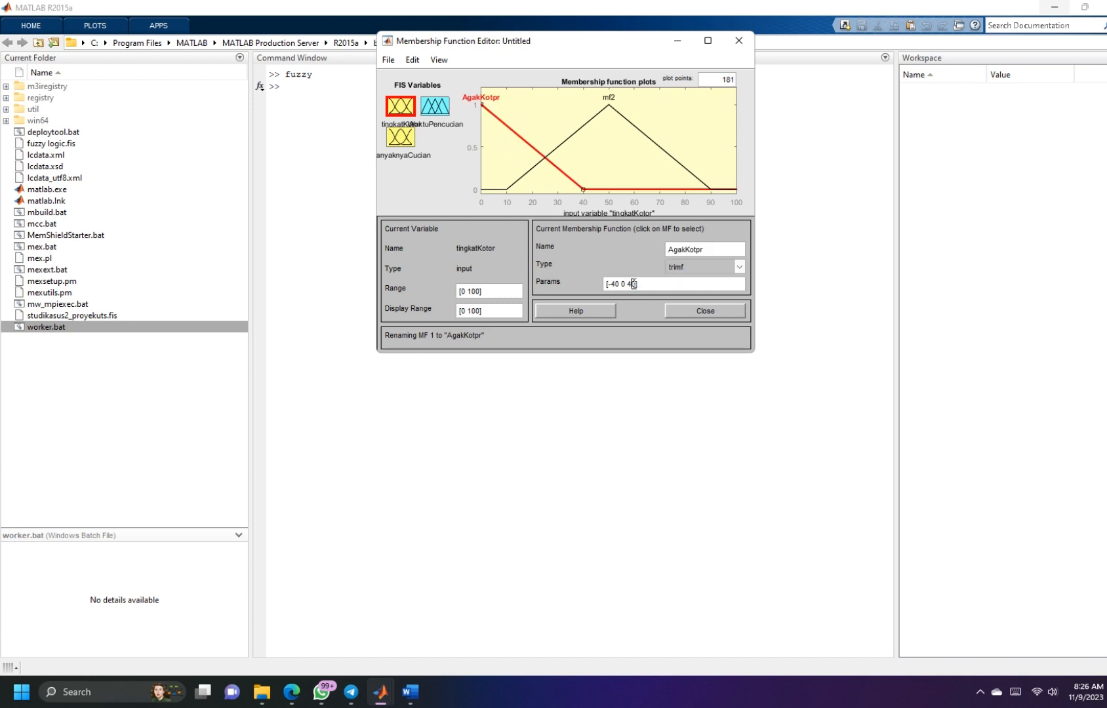
{"action": "left_click", "coordinate": [603, 181]}
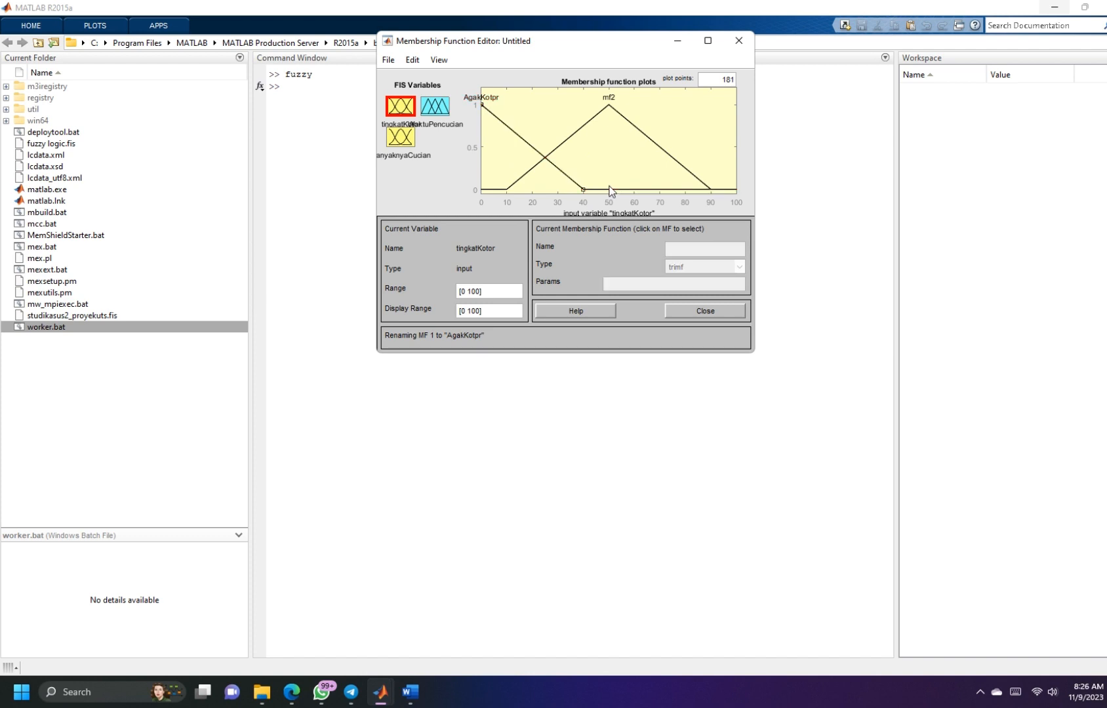
{"action": "left_click", "coordinate": [623, 191]}
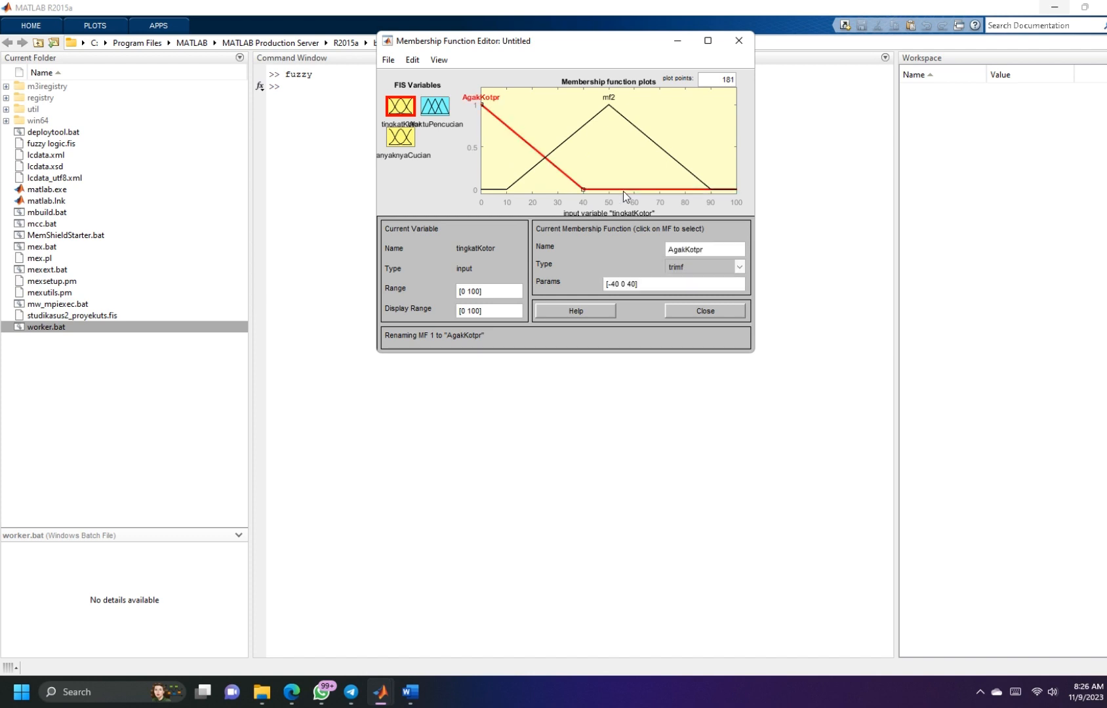
{"action": "left_click", "coordinate": [742, 267]}
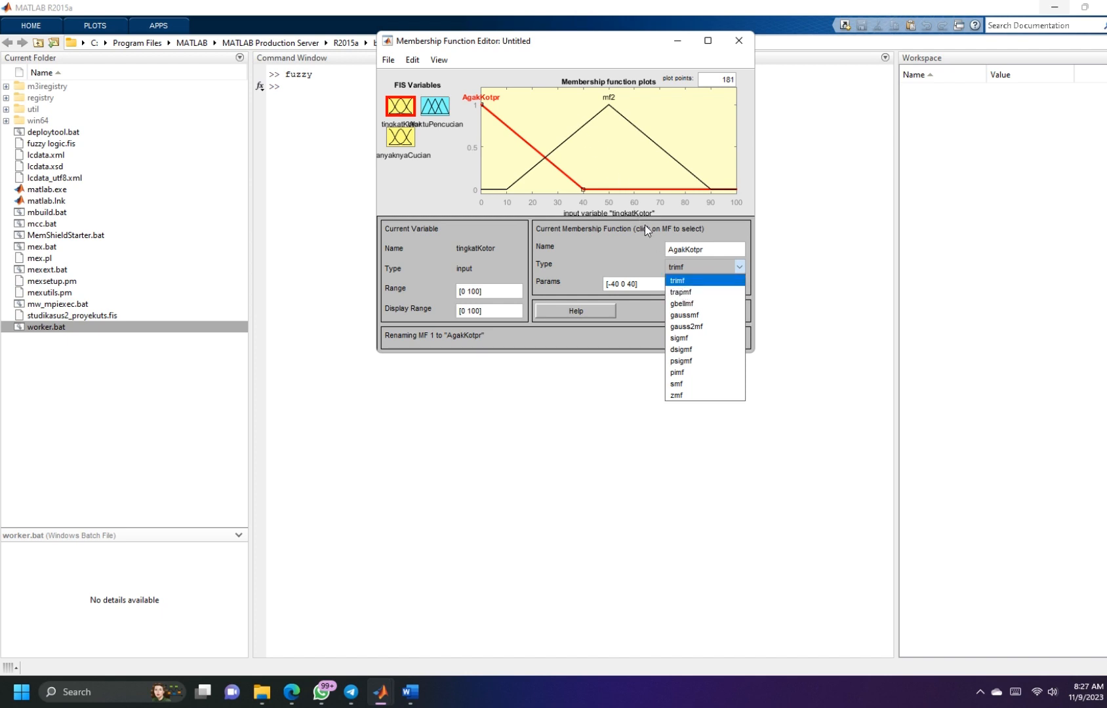
{"action": "left_click", "coordinate": [682, 293]}
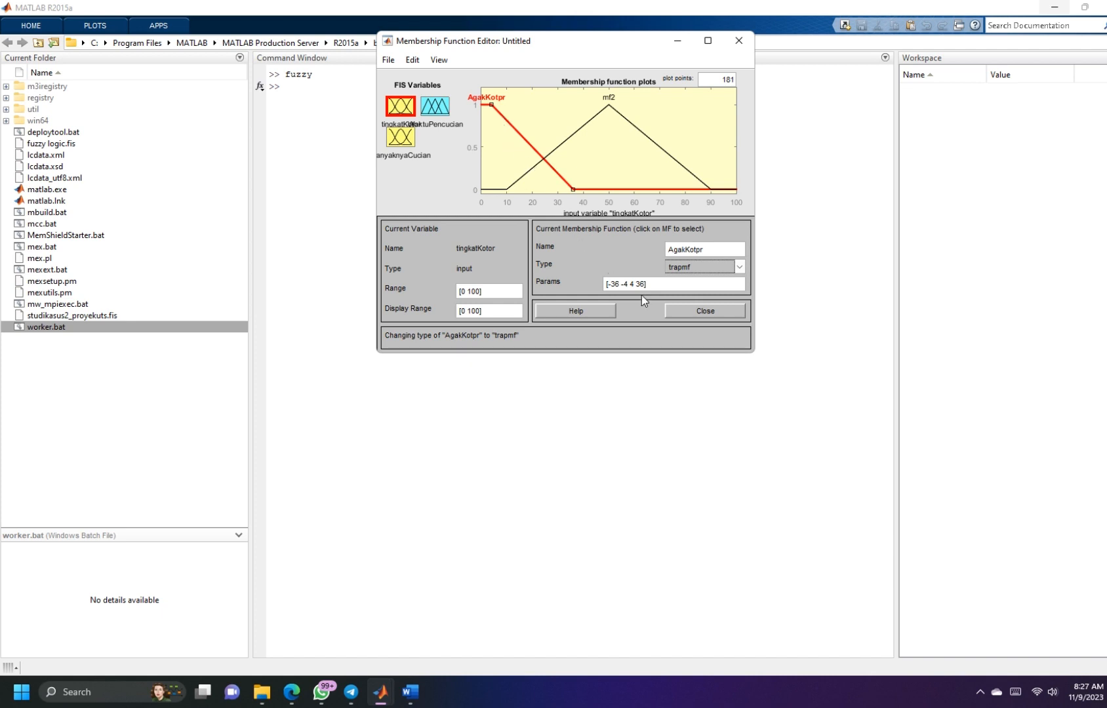
Step: Switch to WhatsApp and copy the values 20 80 from the agak kotor note
{"action": "mouse_move", "coordinate": [608, 286]}
{"action": "left_mouse_down"}
{"action": "mouse_move", "coordinate": [645, 284]}
{"action": "mouse_move", "coordinate": [621, 284]}
{"action": "left_mouse_up"}
{"action": "left_click", "coordinate": [622, 284]}
{"action": "left_click", "coordinate": [627, 285]}
{"action": "left_click", "coordinate": [321, 692]}
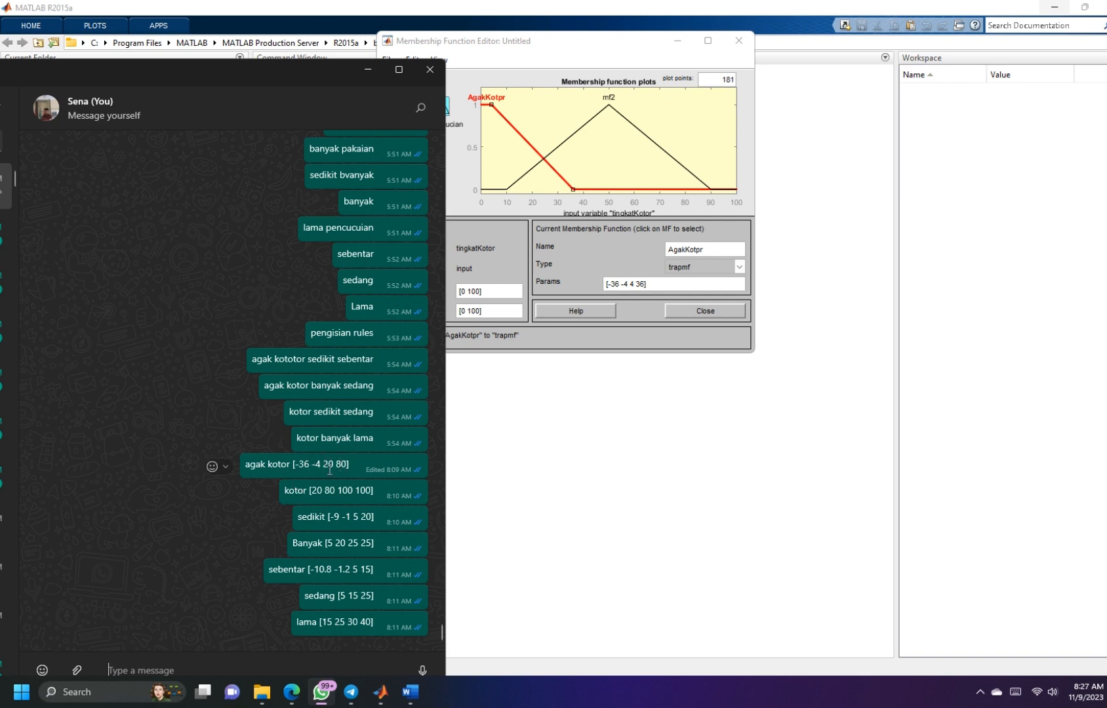
{"action": "left_click_drag", "start_coordinate": [324, 464], "coordinate": [346, 464]}
{"action": "key", "text": "ctrl+c"}
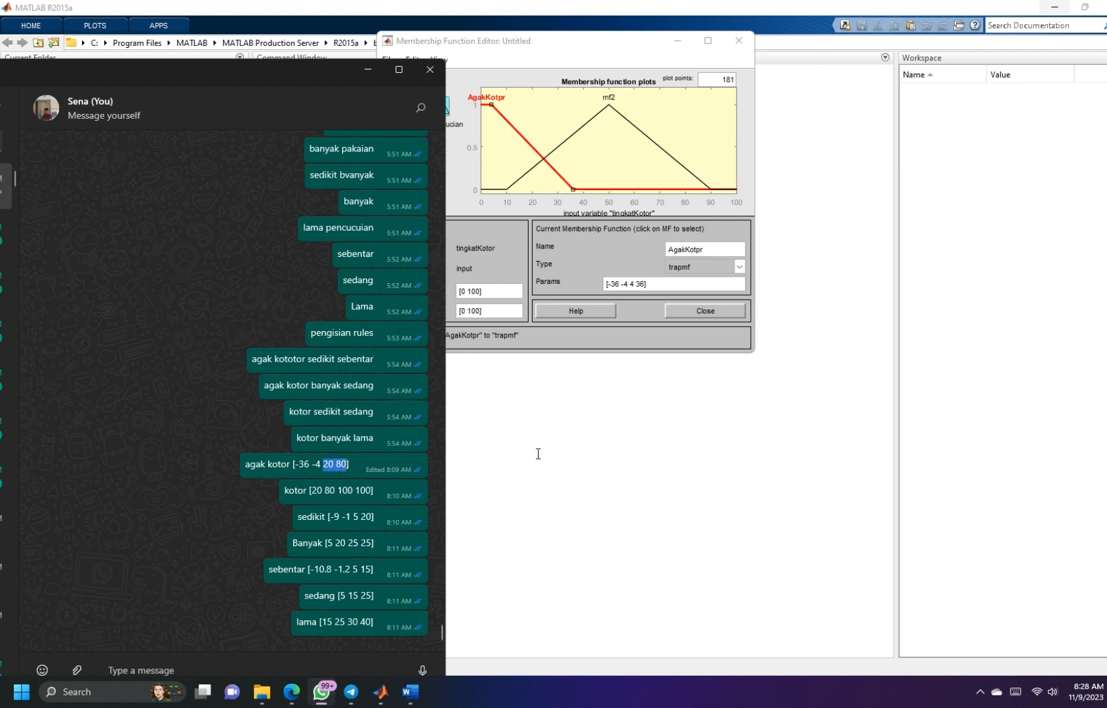
Step: Return to the Membership Function Editor and set the AgakKotpr parameters to [-36 -4 20 80]
{"action": "left_click", "coordinate": [630, 284]}
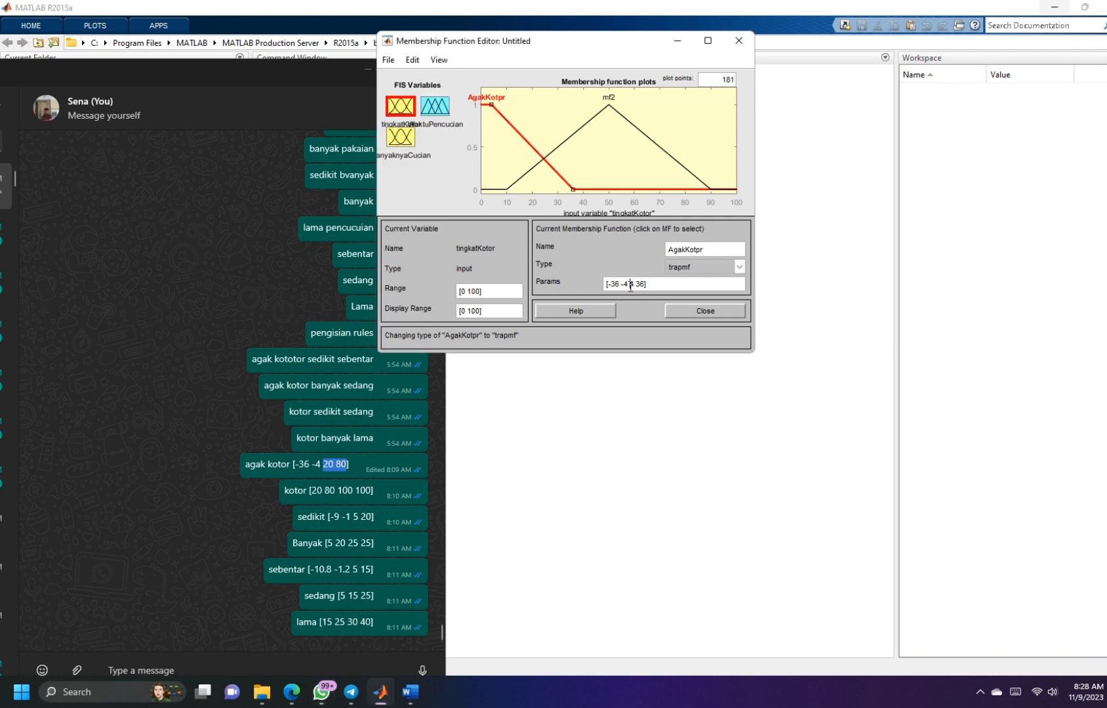
{"action": "left_click_drag", "start_coordinate": [630, 286], "coordinate": [644, 287]}
{"action": "key", "text": "ctrl+v"}
{"action": "key", "text": "Return"}
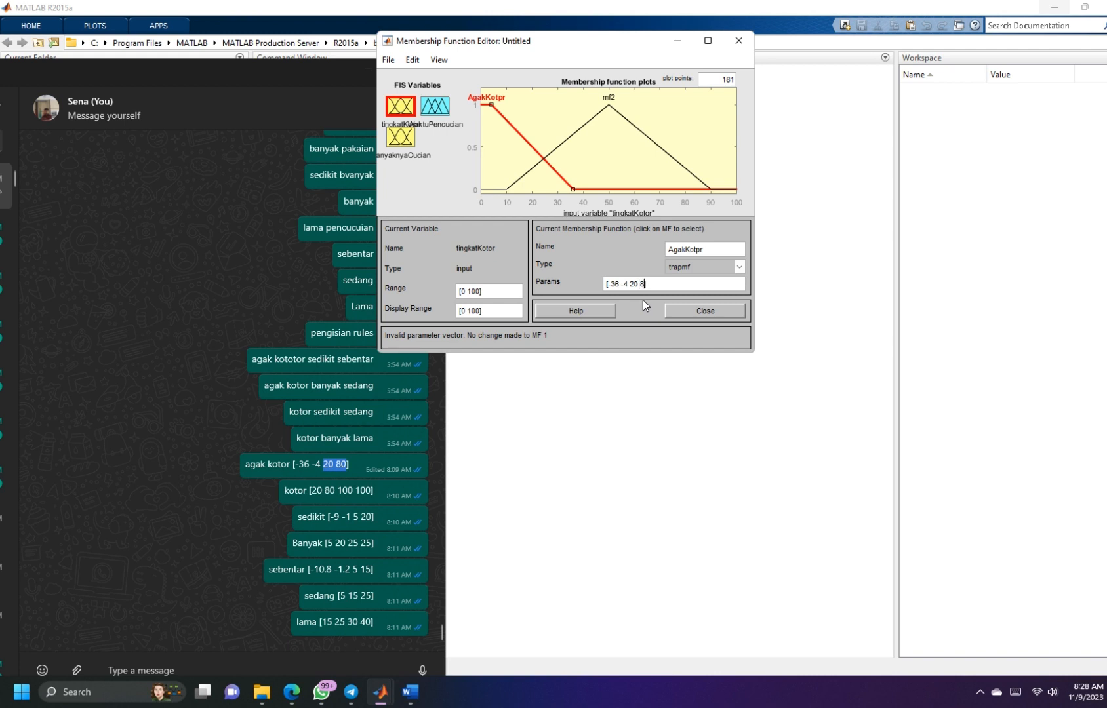
{"action": "type", "text": "0]"}
{"action": "key", "text": "Return"}
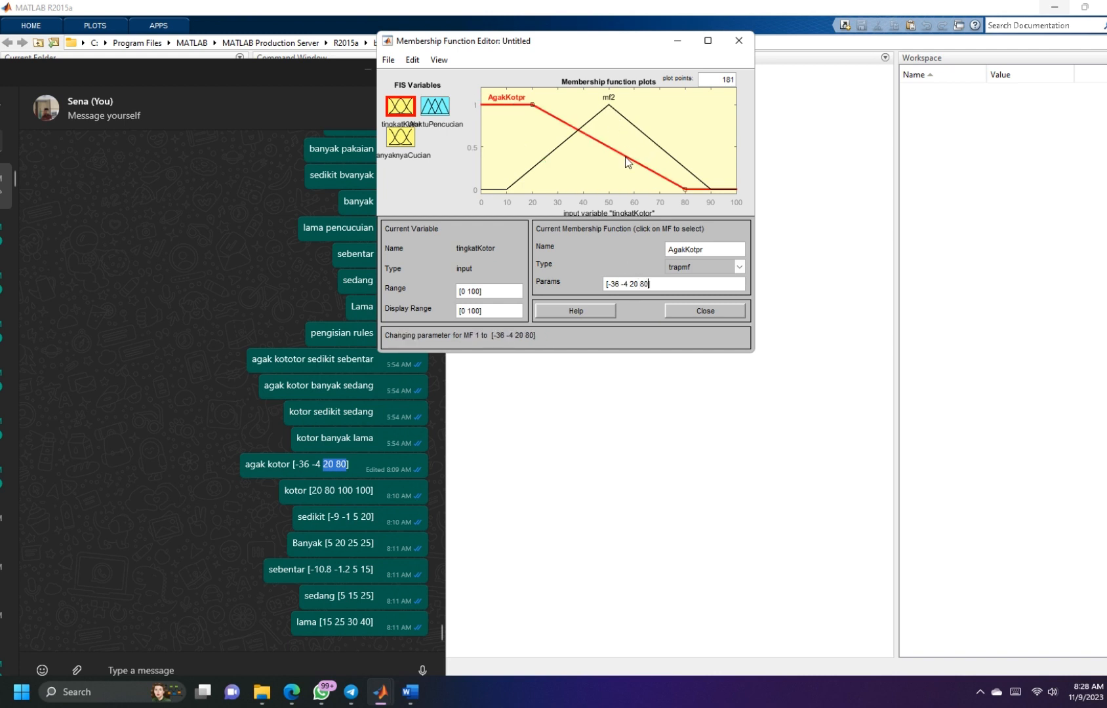
Step: Rename the mf2 membership function of tingkatKotor as kotor and change its type to trapmf
{"action": "left_click", "coordinate": [524, 175]}
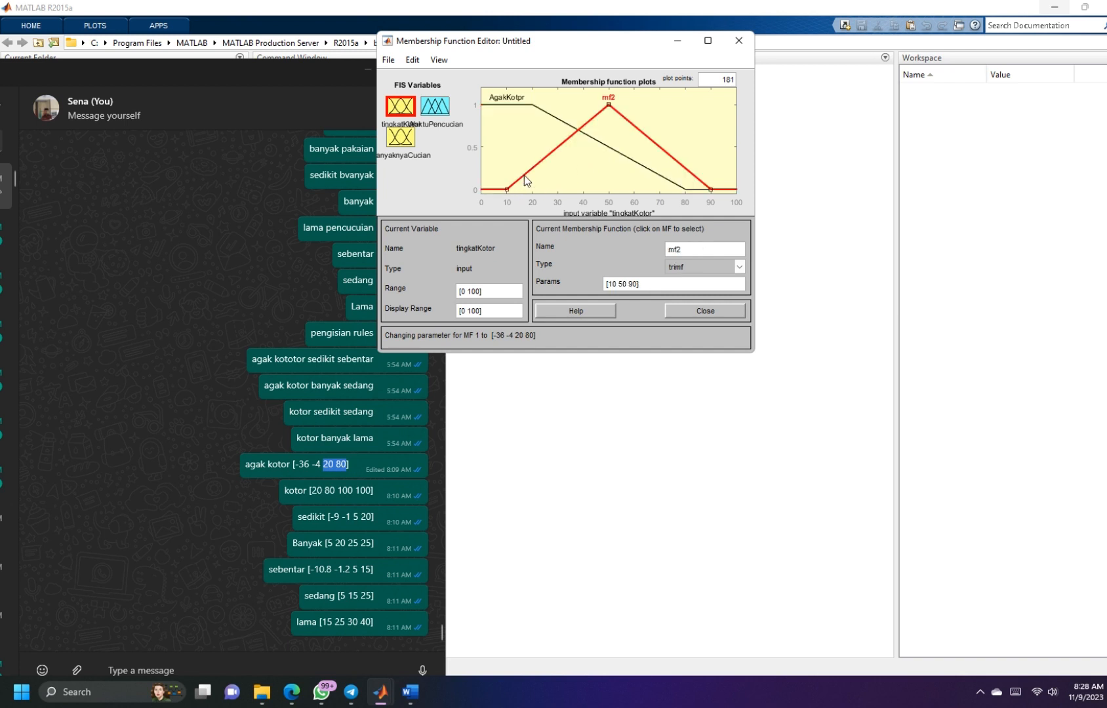
{"action": "left_click_drag", "start_coordinate": [681, 249], "coordinate": [650, 247]}
{"action": "type", "text": "kotor"}
{"action": "left_click", "coordinate": [741, 266]}
{"action": "left_click", "coordinate": [721, 289]}
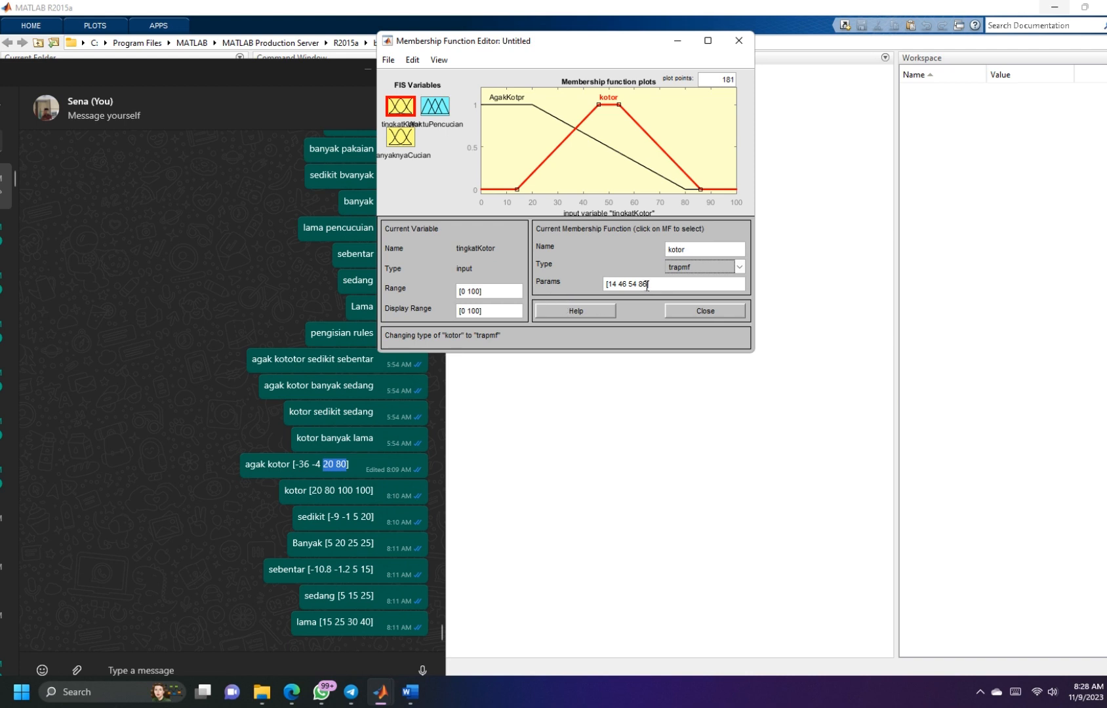
{"action": "left_click_drag", "start_coordinate": [647, 285], "coordinate": [609, 285]}
{"action": "key", "text": "Return"}
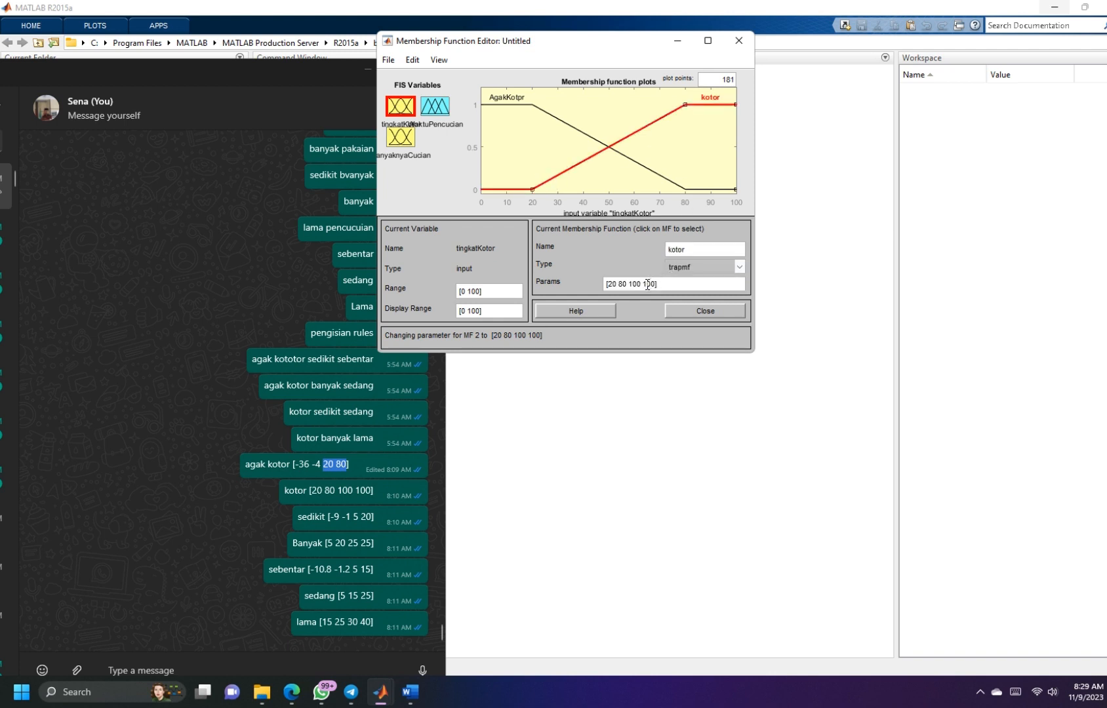
{"action": "left_click_drag", "start_coordinate": [643, 285], "coordinate": [655, 284]}
{"action": "left_click_drag", "start_coordinate": [641, 284], "coordinate": [606, 284]}
Step: Set the range of the BanyaknyaCucian input to [0 25]
{"action": "left_click", "coordinate": [393, 154]}
{"action": "left_click", "coordinate": [397, 143]}
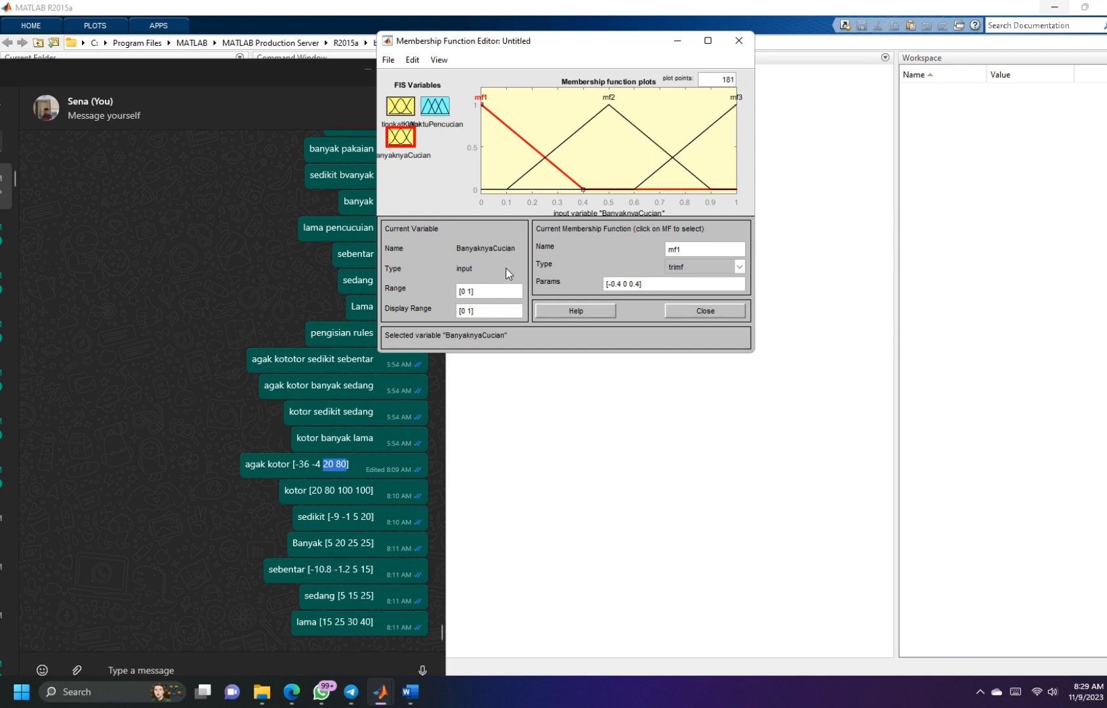
{"action": "left_click", "coordinate": [470, 293]}
{"action": "key", "text": "BackSpace"}
{"action": "type", "text": "25"}
{"action": "left_click", "coordinate": [486, 311]}
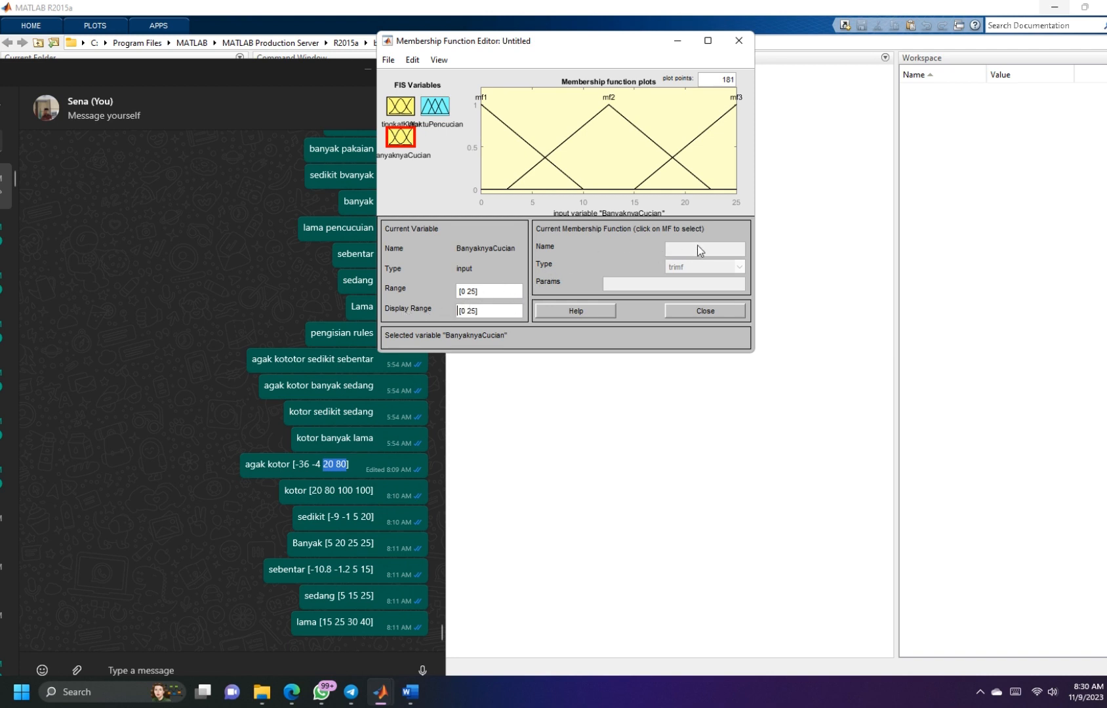
Step: Remove the mf3 membership function from the BanyaknyaCucian input
{"action": "left_click", "coordinate": [529, 141]}
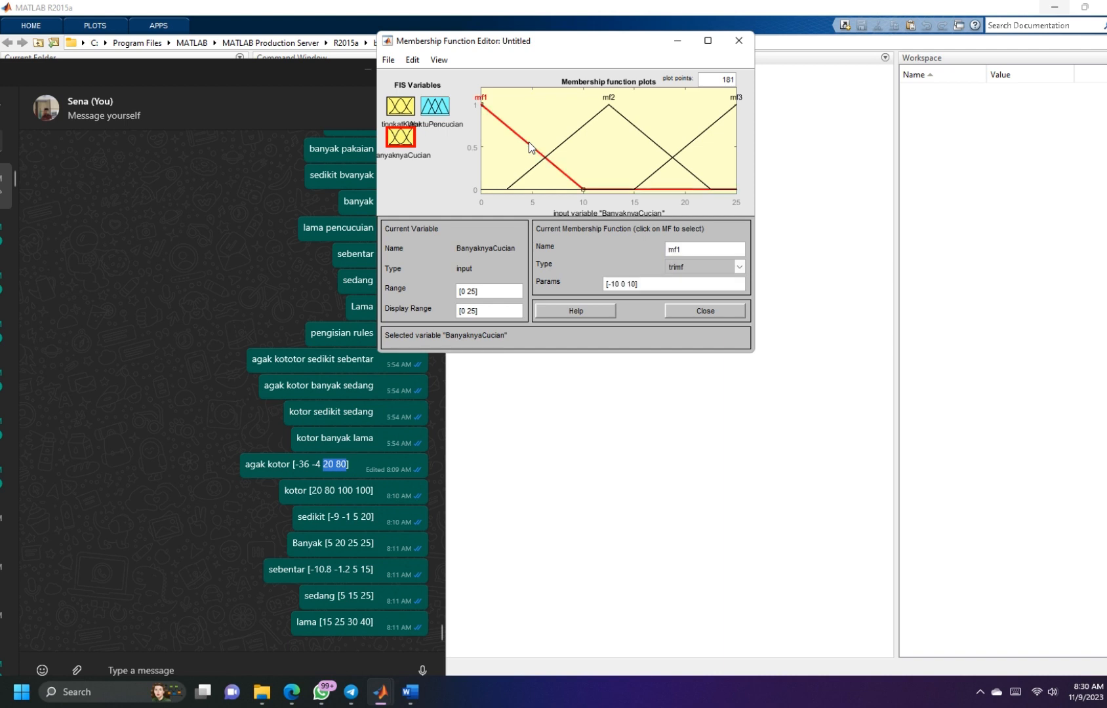
{"action": "left_click", "coordinate": [574, 128]}
{"action": "left_click", "coordinate": [532, 147]}
{"action": "left_click_drag", "start_coordinate": [565, 139], "coordinate": [571, 139]}
{"action": "left_click", "coordinate": [699, 143]}
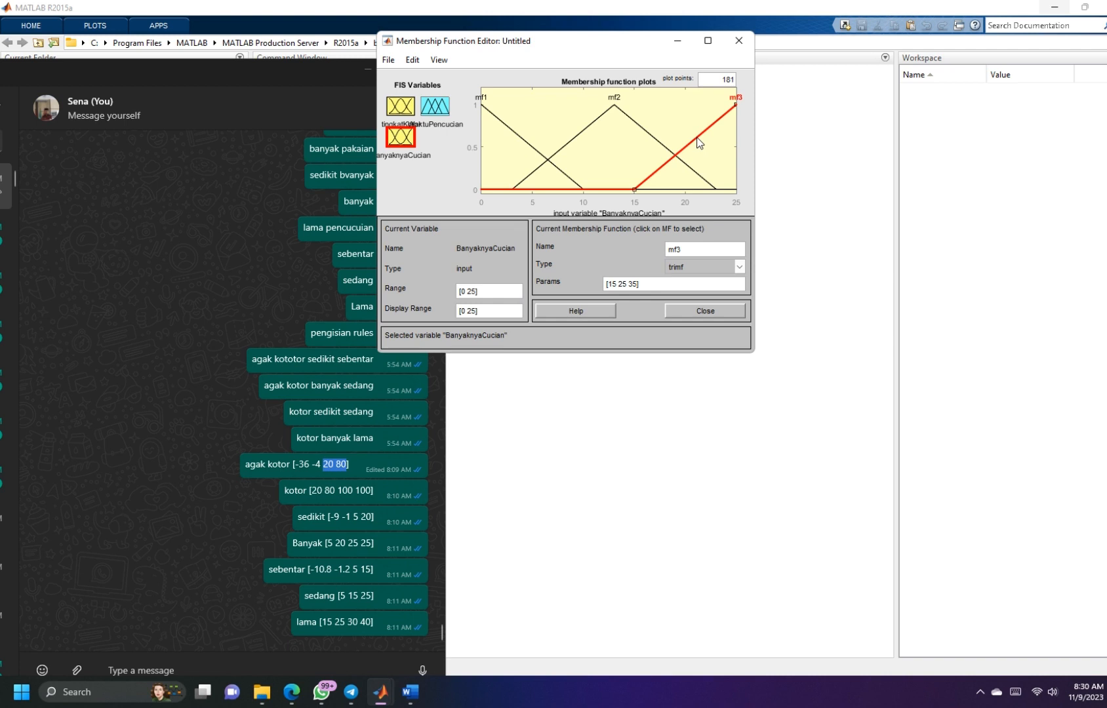
{"action": "left_click", "coordinate": [413, 59]}
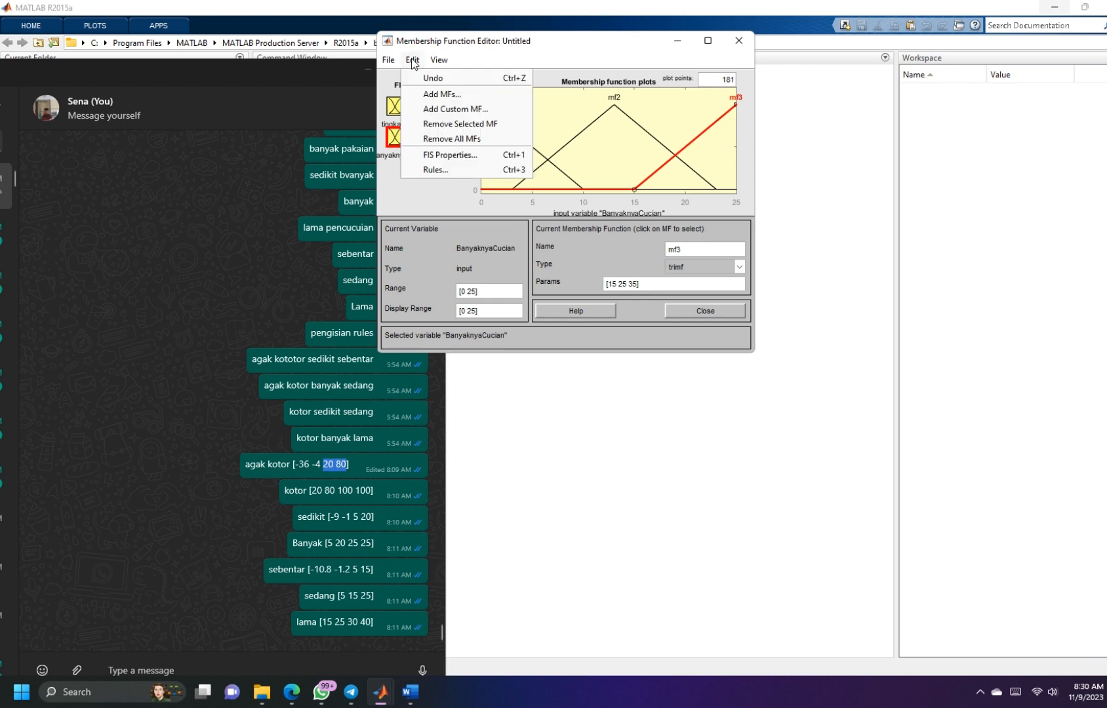
{"action": "left_click", "coordinate": [471, 124]}
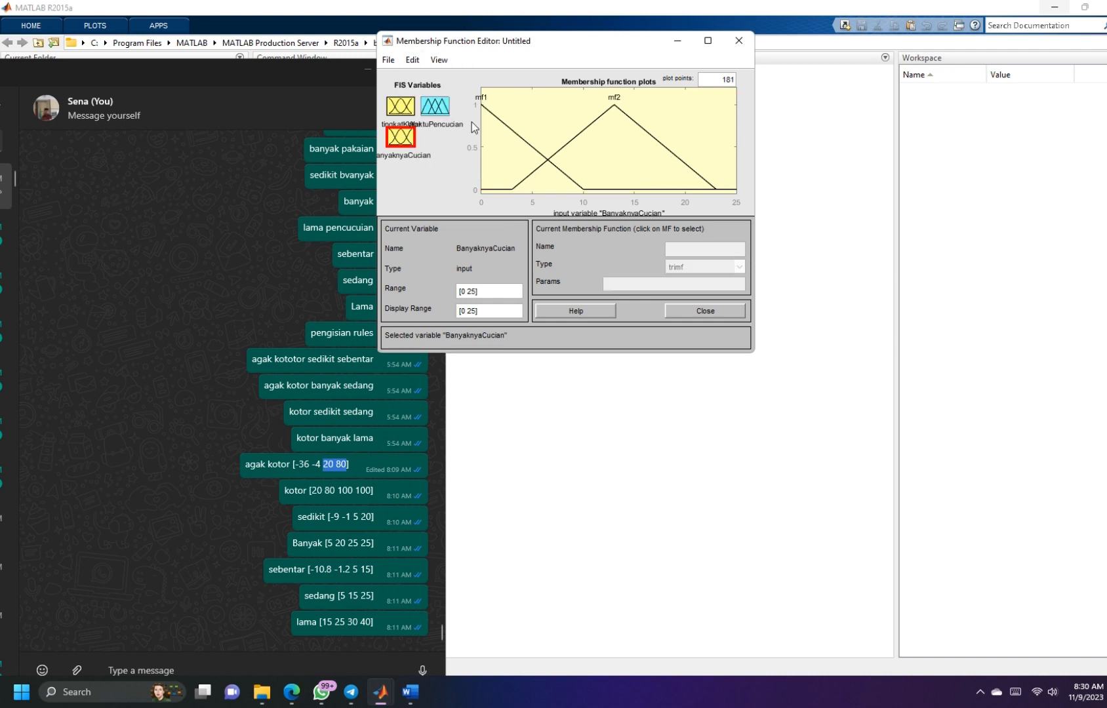
Step: Rename the mf1 membership function of BanyaknyaCucian as sedikit and change its type to trapmf
{"action": "left_click", "coordinate": [537, 151]}
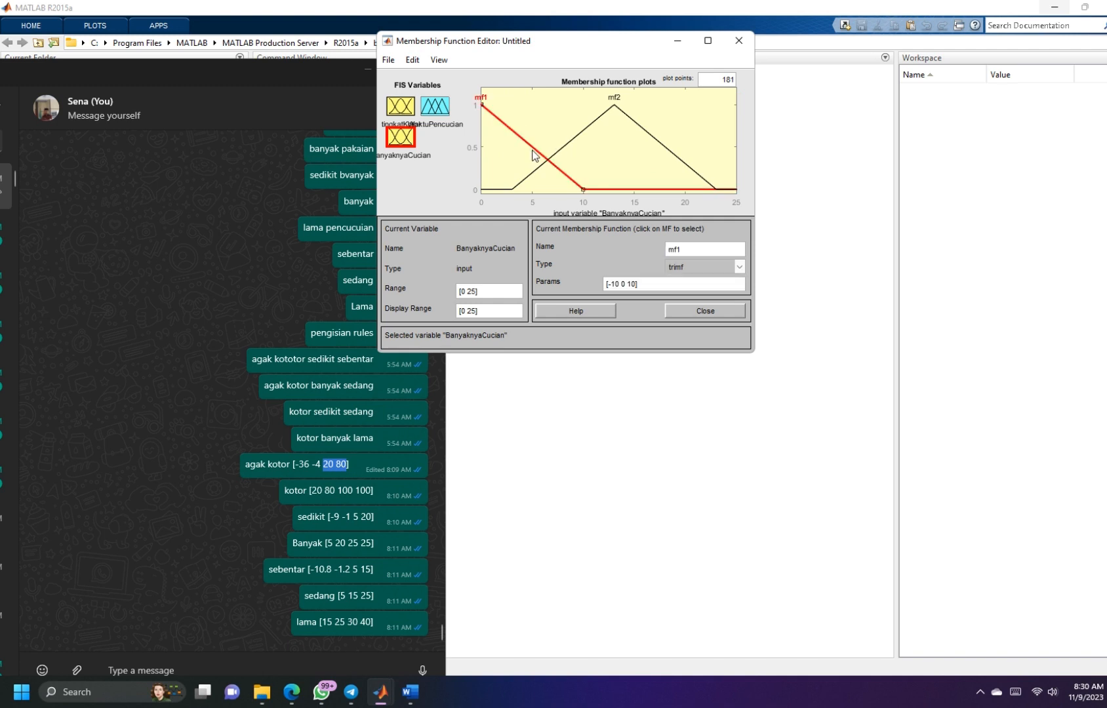
{"action": "double_click", "coordinate": [669, 249]}
{"action": "type", "text": "sedikit"}
{"action": "left_click", "coordinate": [659, 283]}
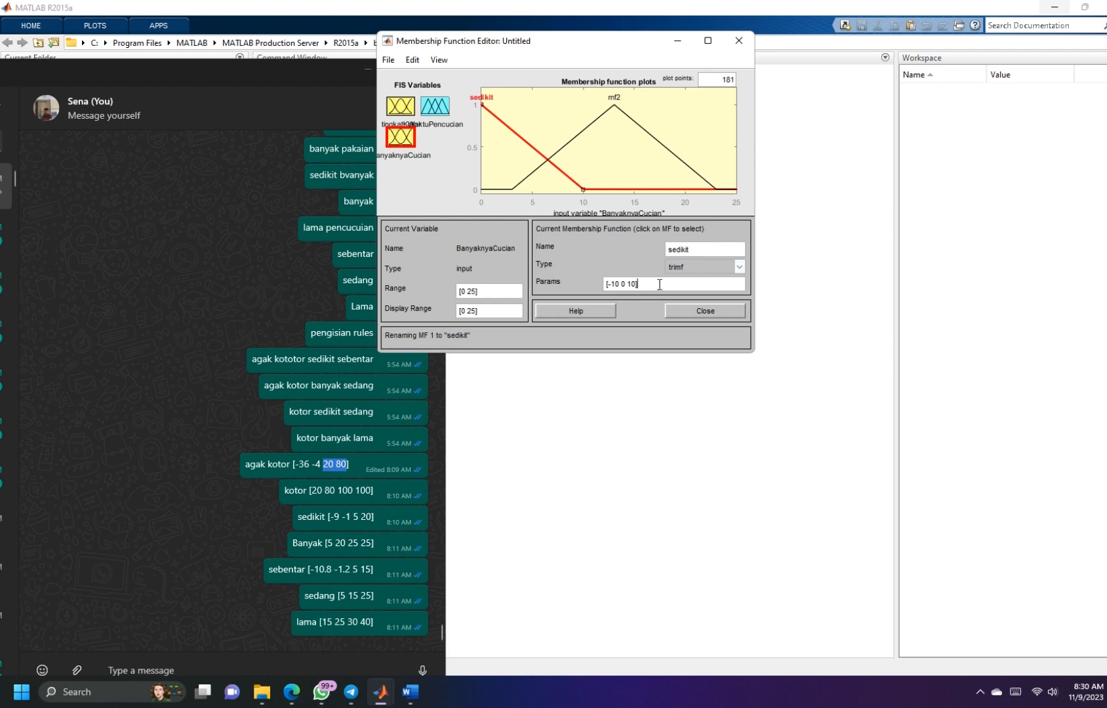
{"action": "left_click", "coordinate": [739, 266]}
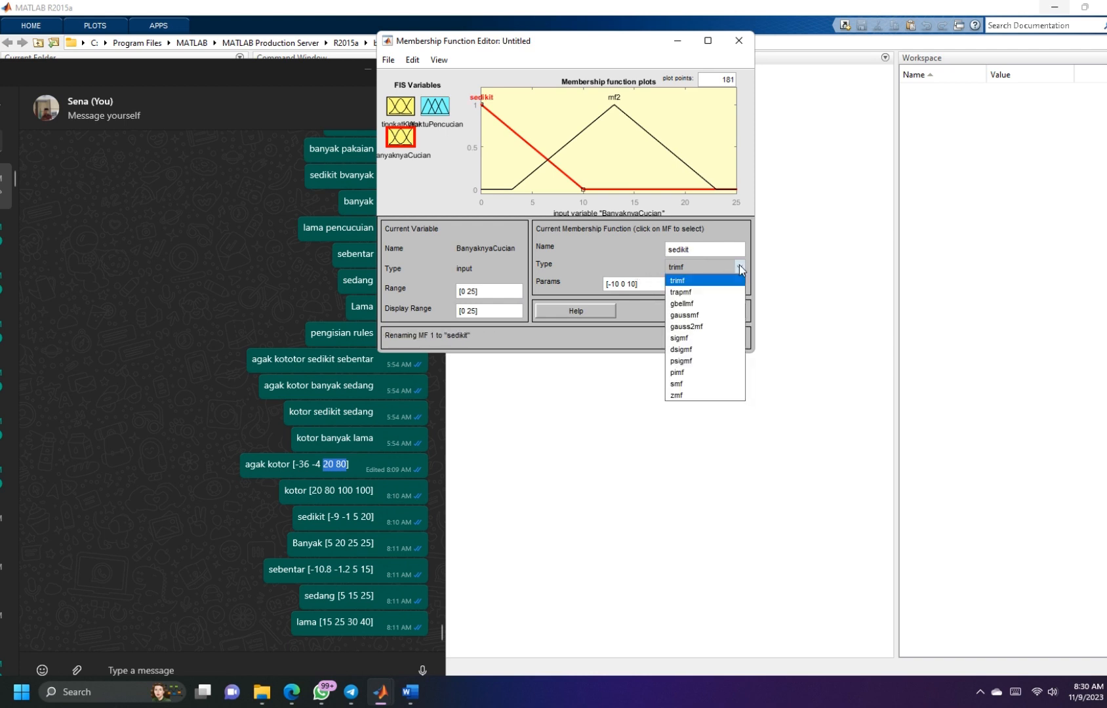
{"action": "left_click", "coordinate": [682, 292]}
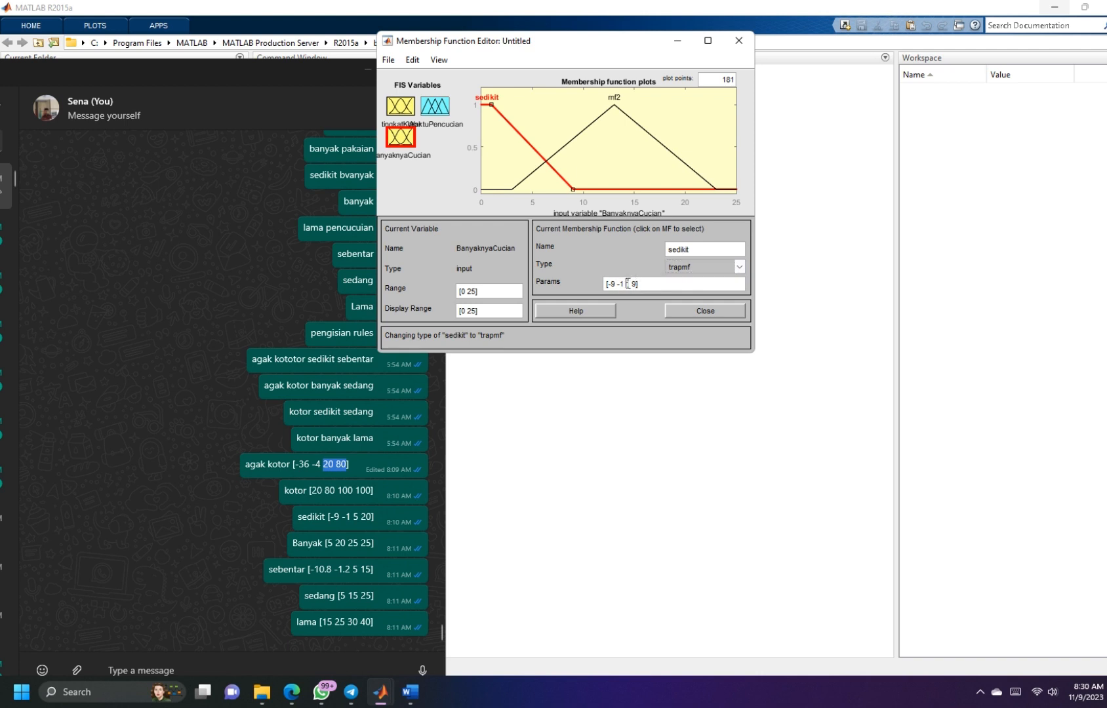
Step: Switch to WhatsApp and select the values 5 20 in the sedikit note
{"action": "left_click_drag", "start_coordinate": [627, 284], "coordinate": [635, 284]}
{"action": "left_click", "coordinate": [354, 518]}
{"action": "left_click_drag", "start_coordinate": [352, 519], "coordinate": [373, 518]}
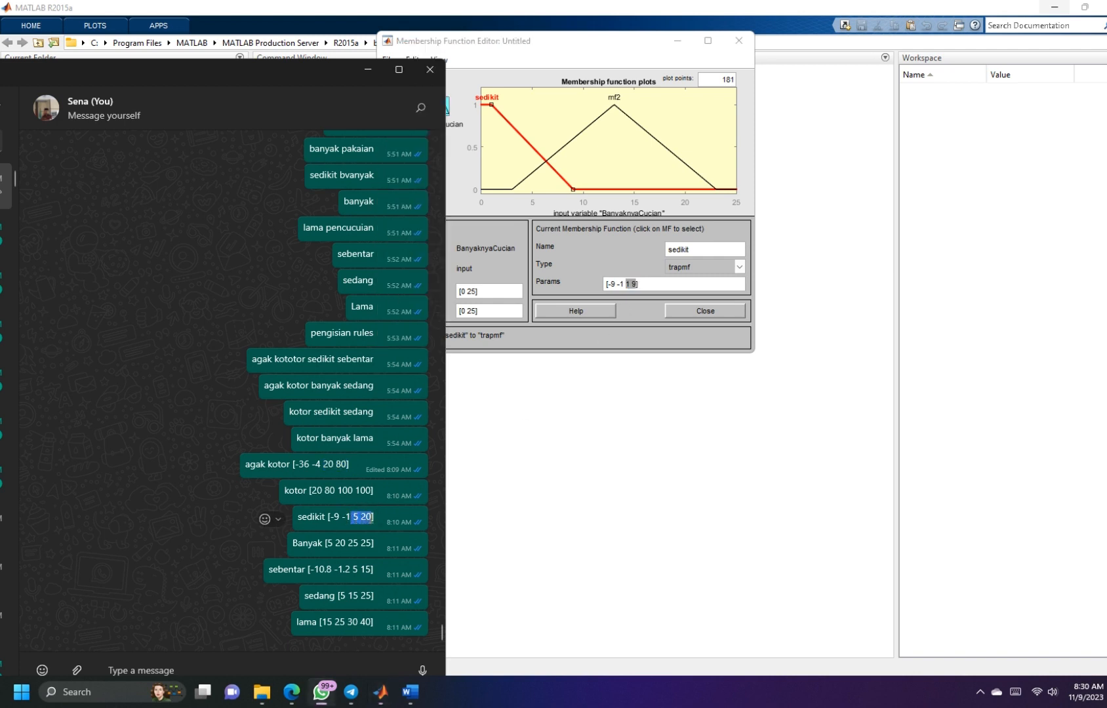
Step: Return to the Membership Function Editor and set the sedikit parameters to [-9 -1 5 20]
{"action": "left_click", "coordinate": [630, 283]}
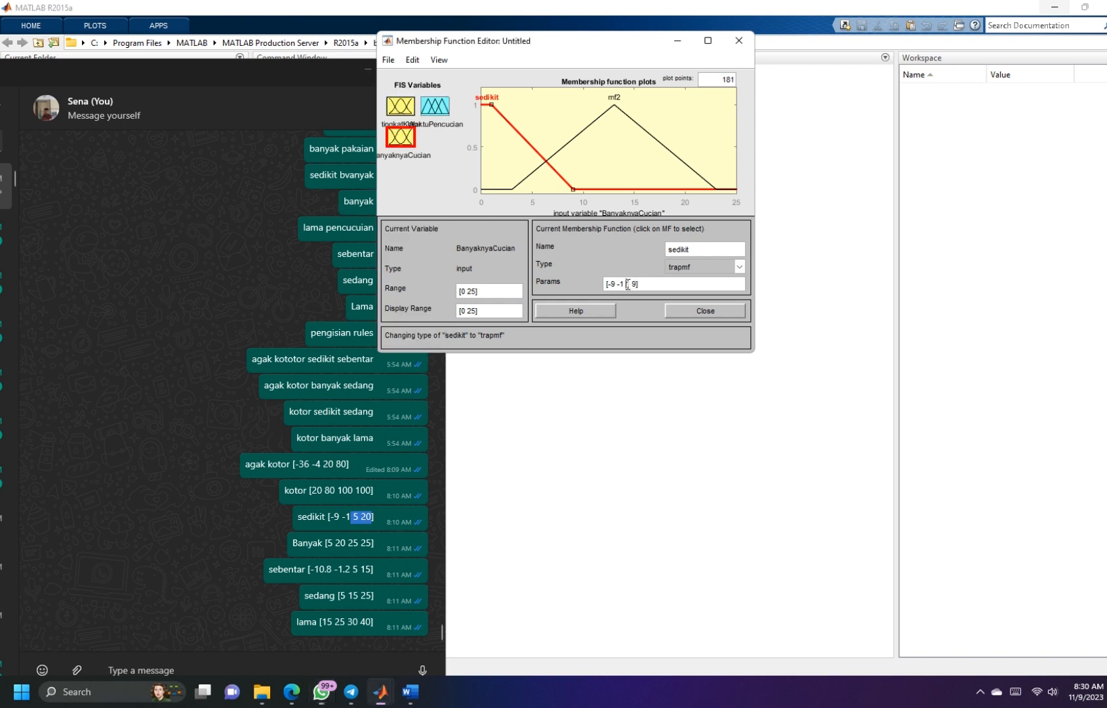
{"action": "left_click_drag", "start_coordinate": [626, 283], "coordinate": [639, 284]}
{"action": "key", "text": "BackSpace"}
{"action": "type", "text": "1"}
{"action": "key", "text": "BackSpace"}
{"action": "type", "text": "5 10"}
{"action": "key", "text": "Return"}
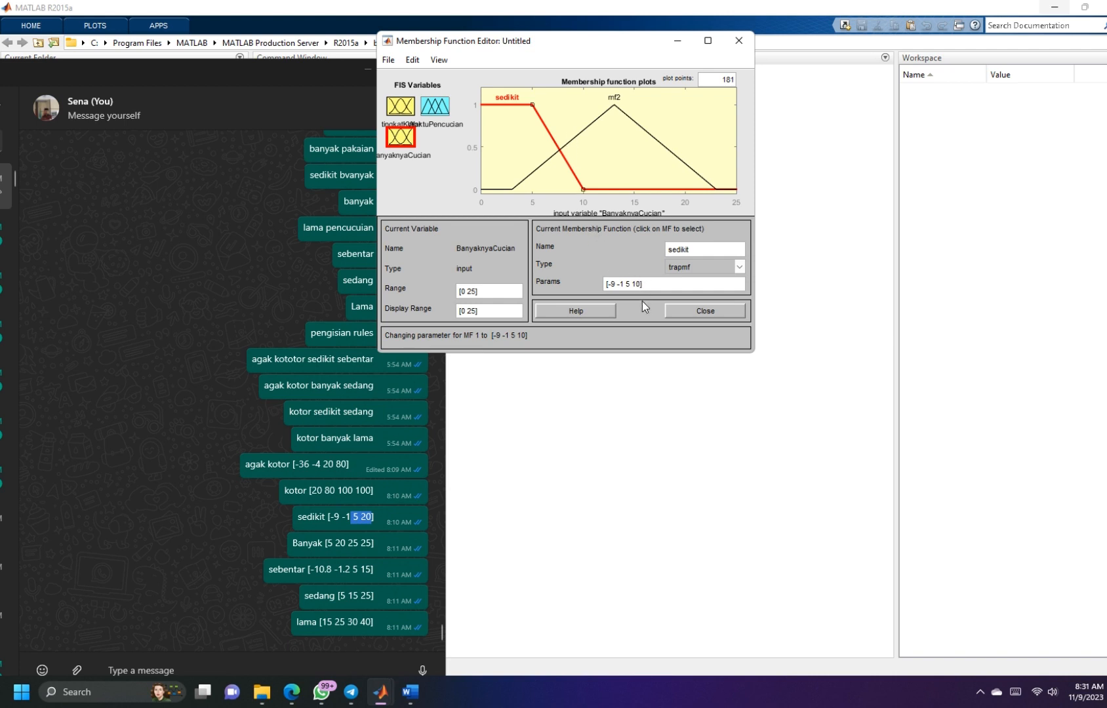
{"action": "key", "text": "BackSpace"}
{"action": "key", "text": "Return"}
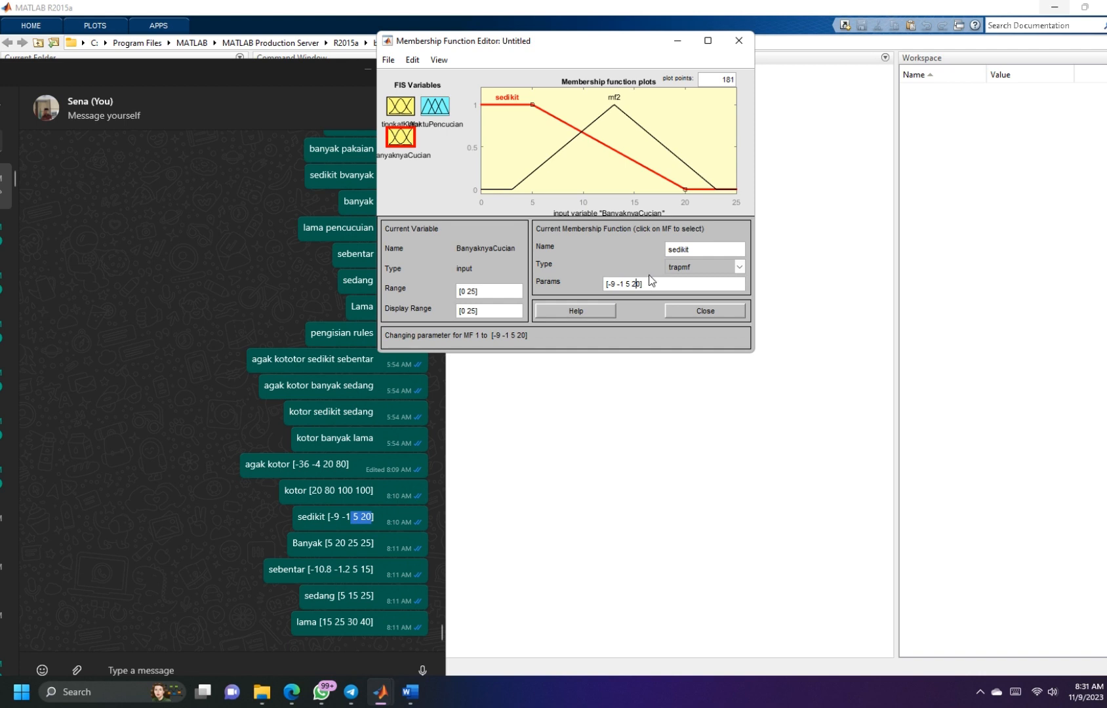
Step: Rename the mf2 membership function of BanyaknyaCucian as banyak
{"action": "left_click", "coordinate": [543, 169]}
{"action": "left_click", "coordinate": [543, 165]}
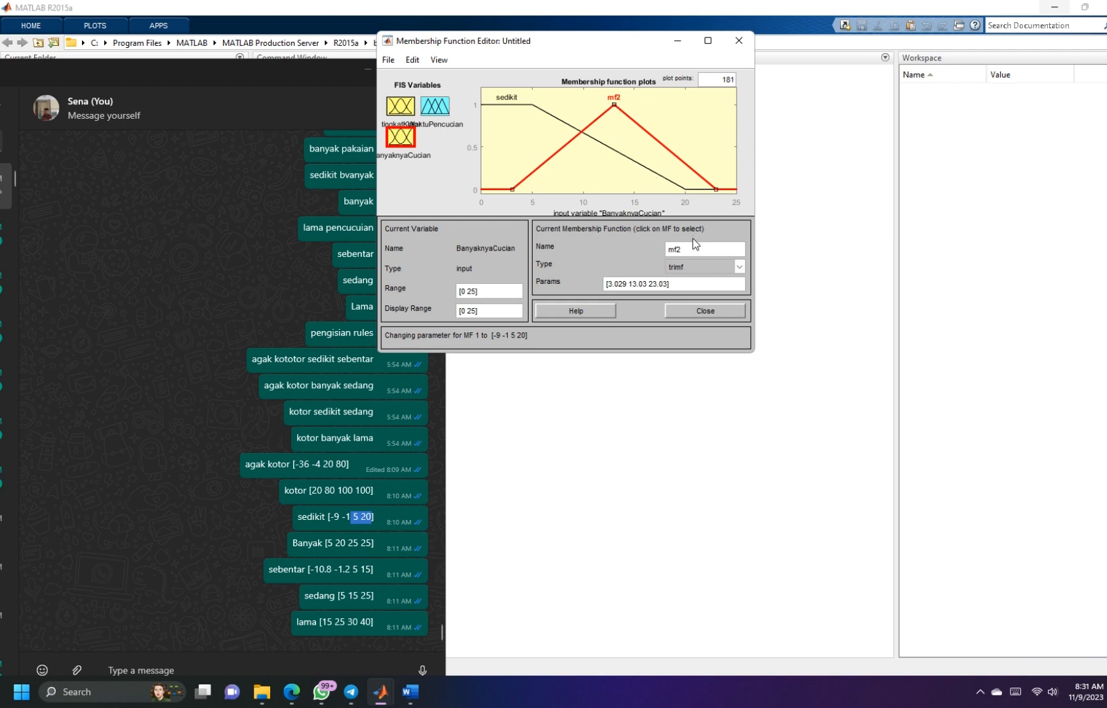
{"action": "double_click", "coordinate": [673, 249]}
{"action": "key", "text": "Return"}
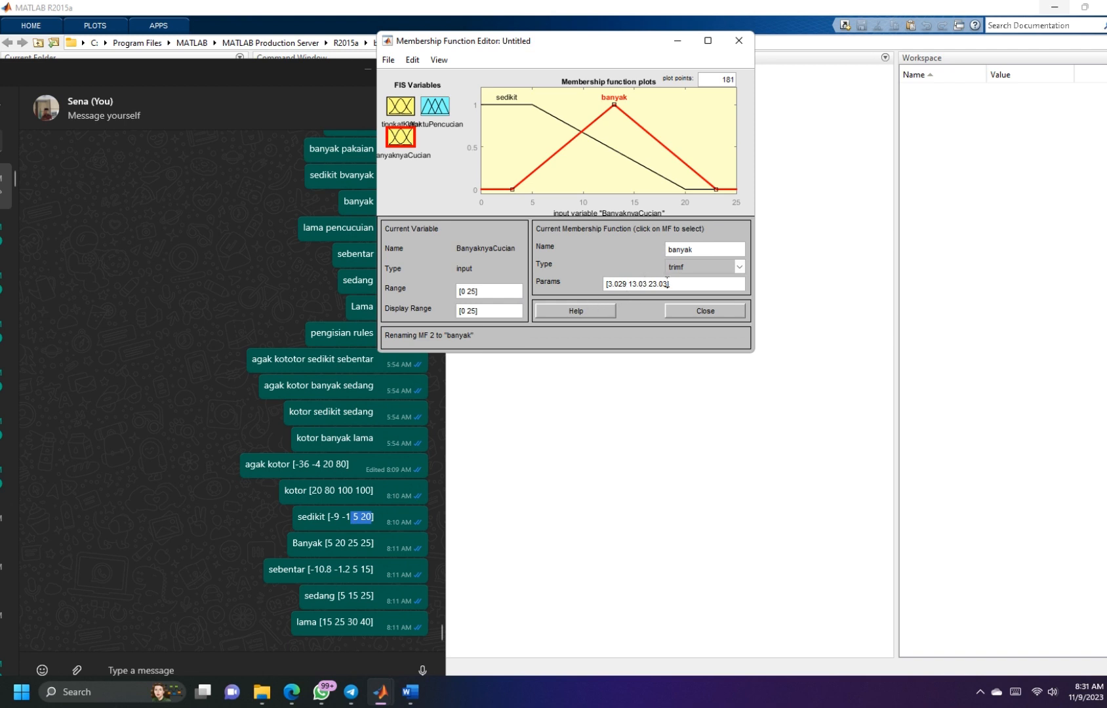
Step: Try to set the parameters of the triangular banyak membership function to [5 20 25 25]
{"action": "left_click_drag", "start_coordinate": [666, 283], "coordinate": [608, 286]}
{"action": "type", "text": "[5 "}
{"action": "type", "text": "20 "}
{"action": "type", "text": "25 ]"}
{"action": "type", "text": "2"}
{"action": "type", "text": "5 25"}
{"action": "key", "text": "Return"}
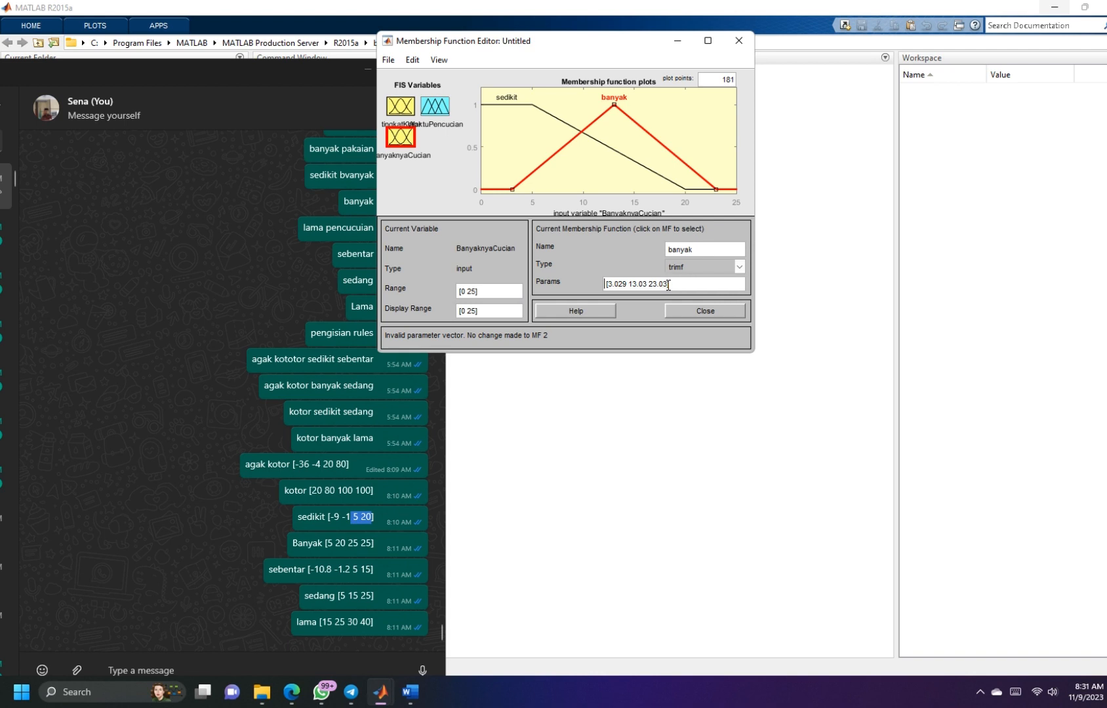
Step: Change the banyak membership function's type to trapmf and set its parameters to [5 20 25 26]
{"action": "left_click", "coordinate": [739, 267]}
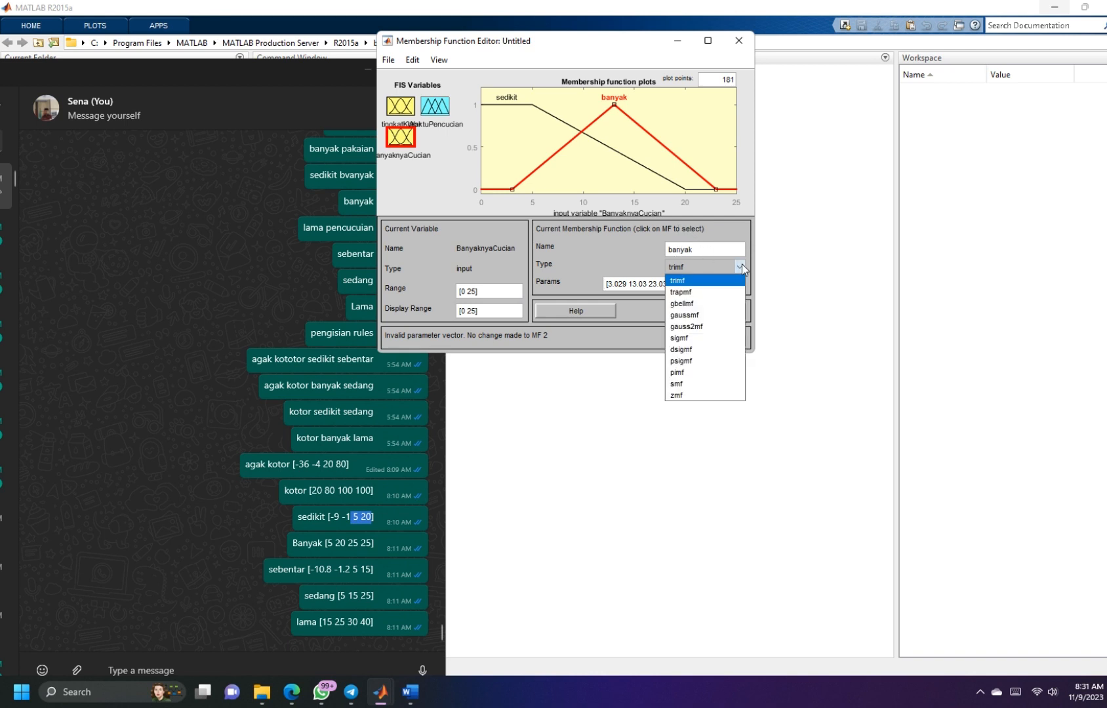
{"action": "left_click", "coordinate": [688, 292]}
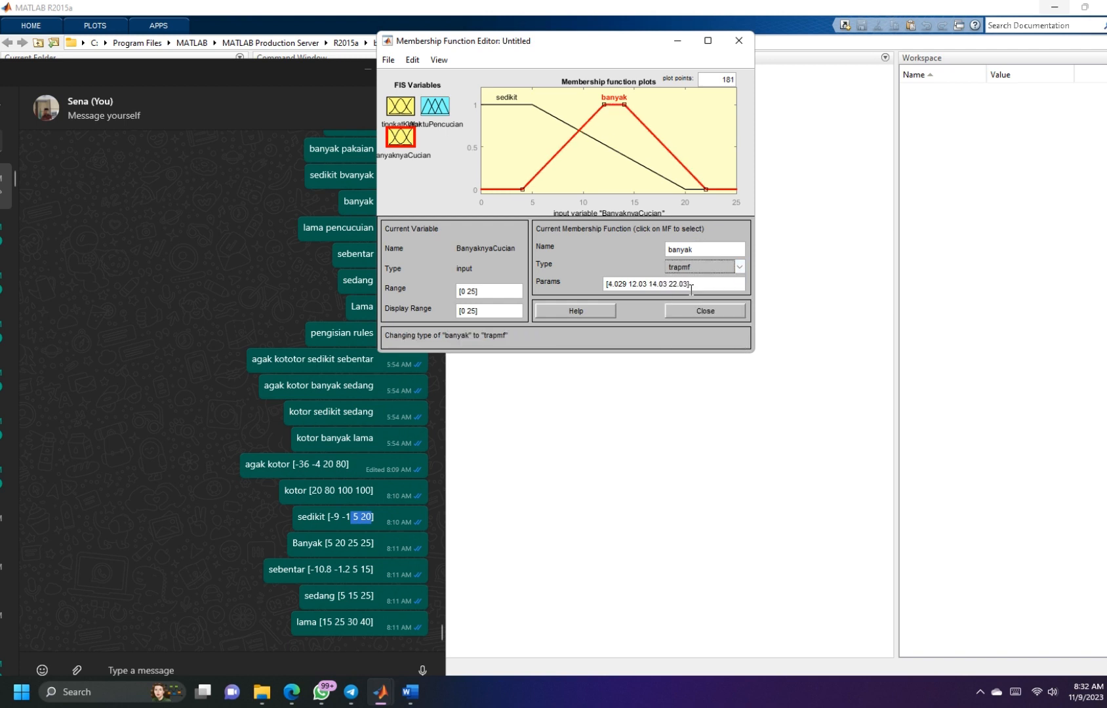
{"action": "left_click_drag", "start_coordinate": [690, 284], "coordinate": [609, 285]}
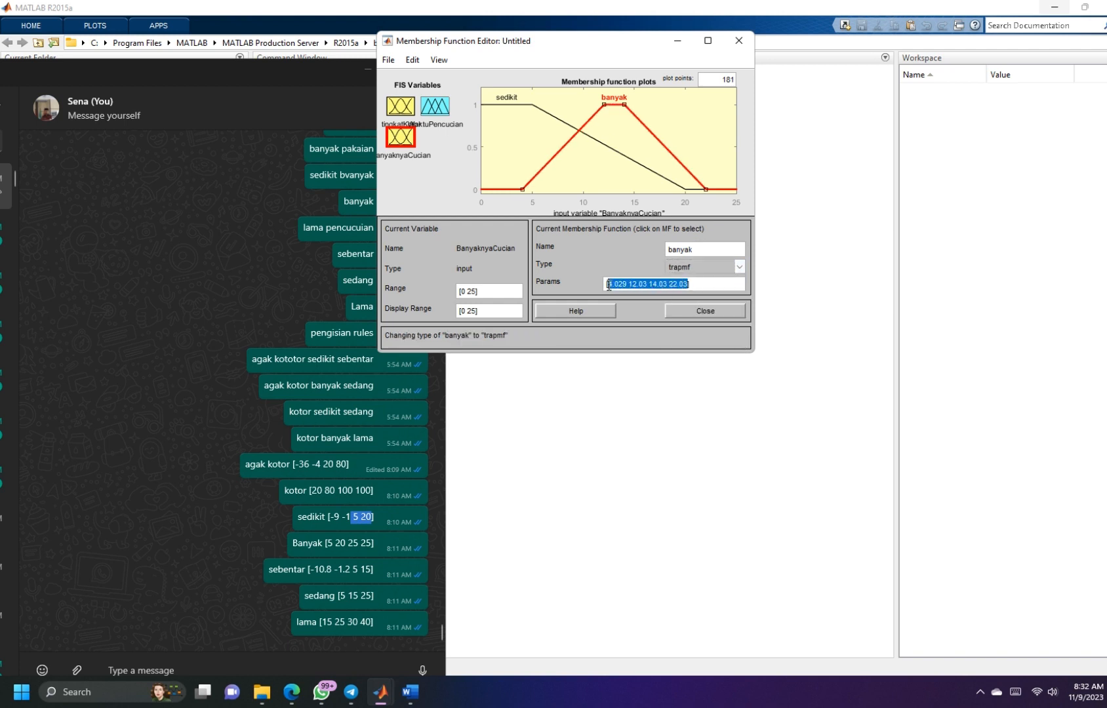
{"action": "type", "text": "[5"}
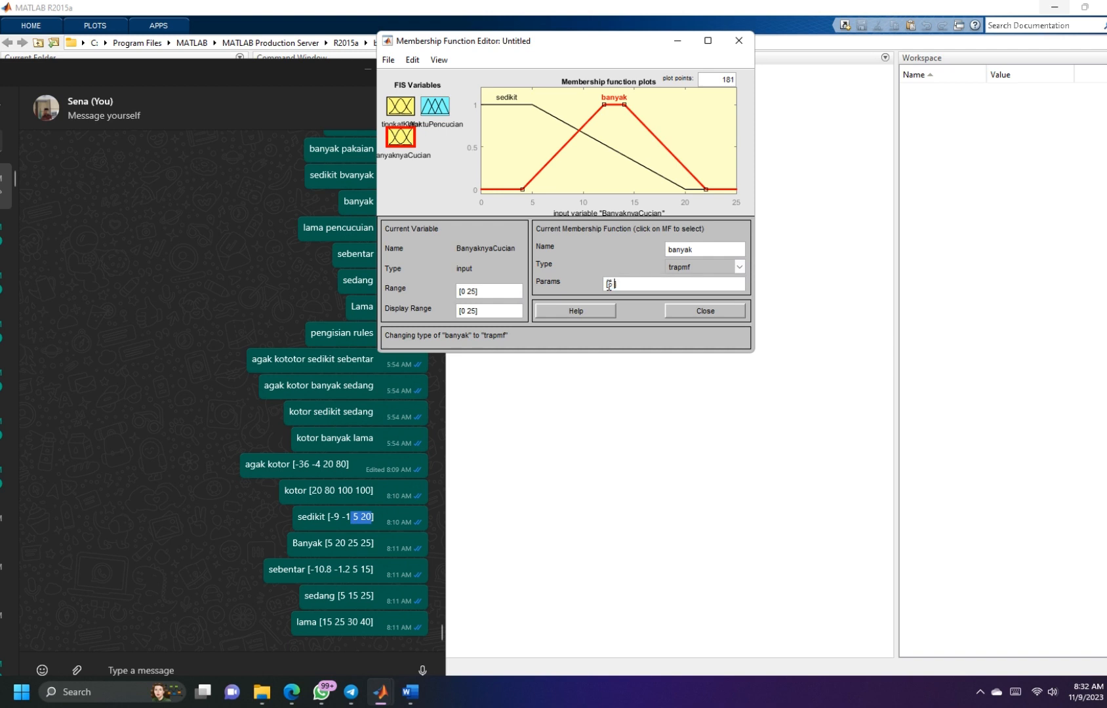
{"action": "type", "text": " 20 25 26"}
{"action": "key", "text": "Return"}
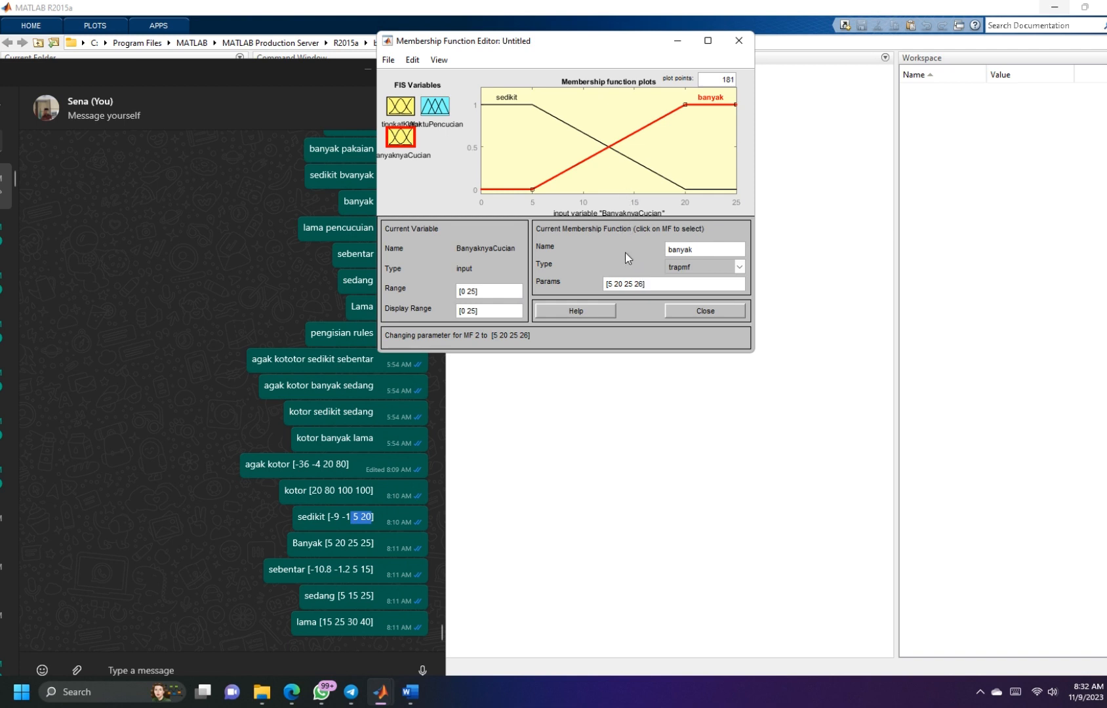
Step: Rename the WaktuPencucian output's membership functions mf1, mf2 and mf3 as sebentar, sedang and lama
{"action": "left_click", "coordinate": [439, 117]}
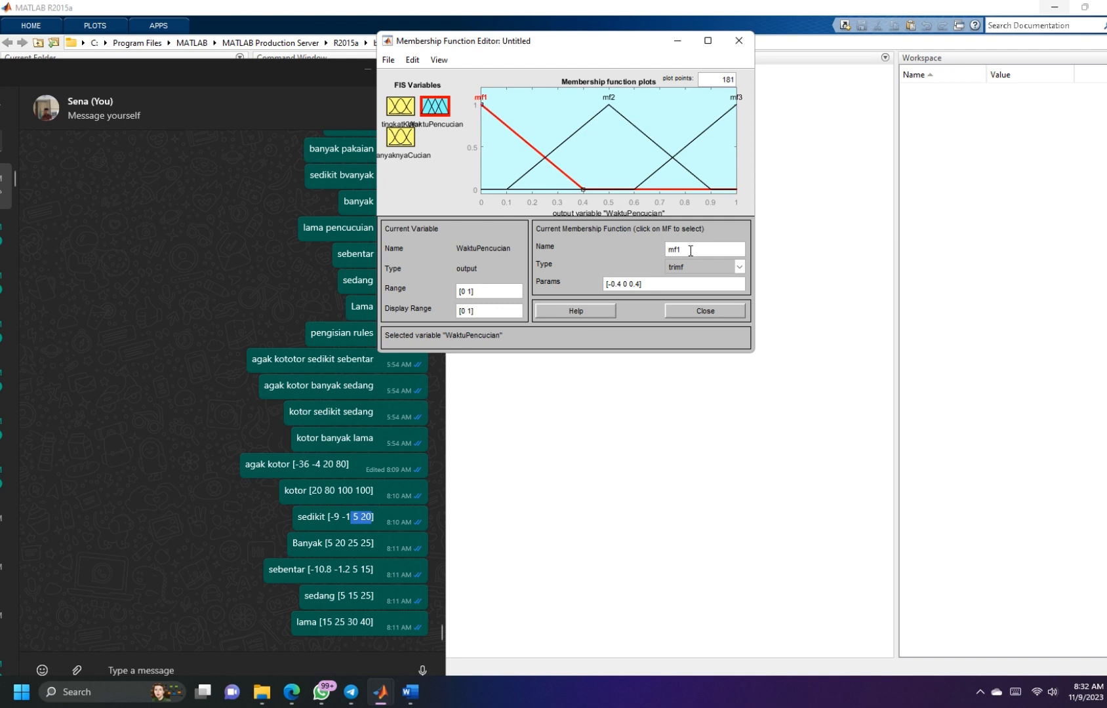
{"action": "left_click_drag", "start_coordinate": [689, 249], "coordinate": [668, 250]}
{"action": "left_click", "coordinate": [606, 100]}
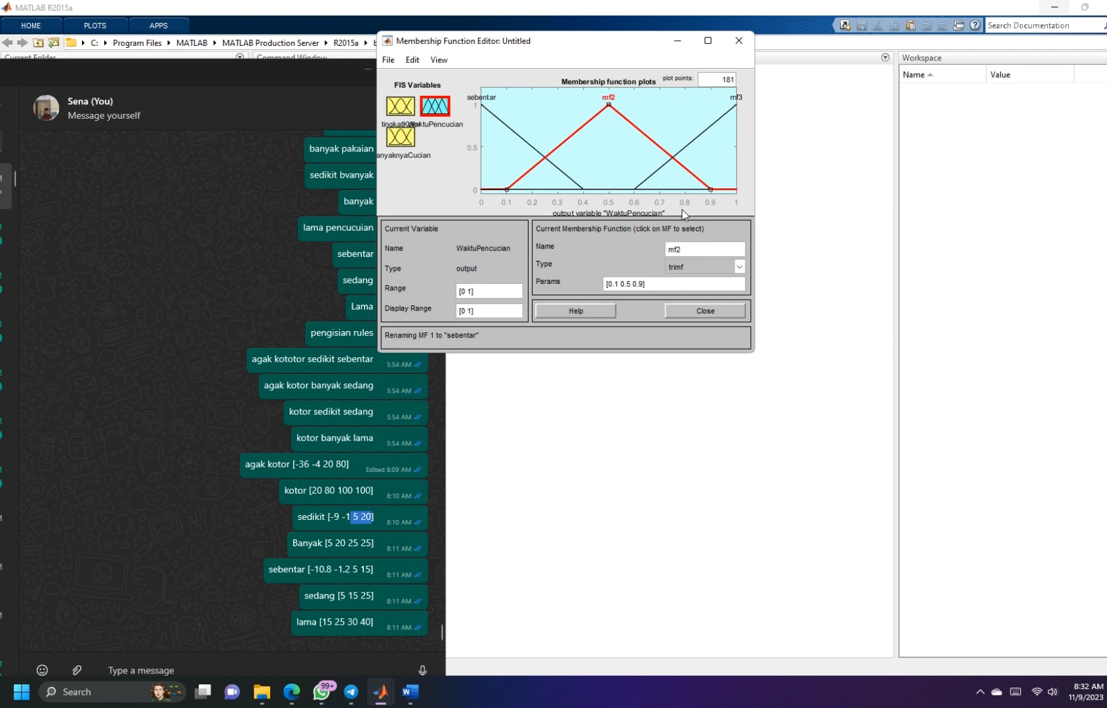
{"action": "left_click_drag", "start_coordinate": [692, 248], "coordinate": [654, 247]}
{"action": "type", "text": "sedang"}
{"action": "left_click", "coordinate": [732, 110]}
{"action": "left_click_drag", "start_coordinate": [687, 249], "coordinate": [669, 252]}
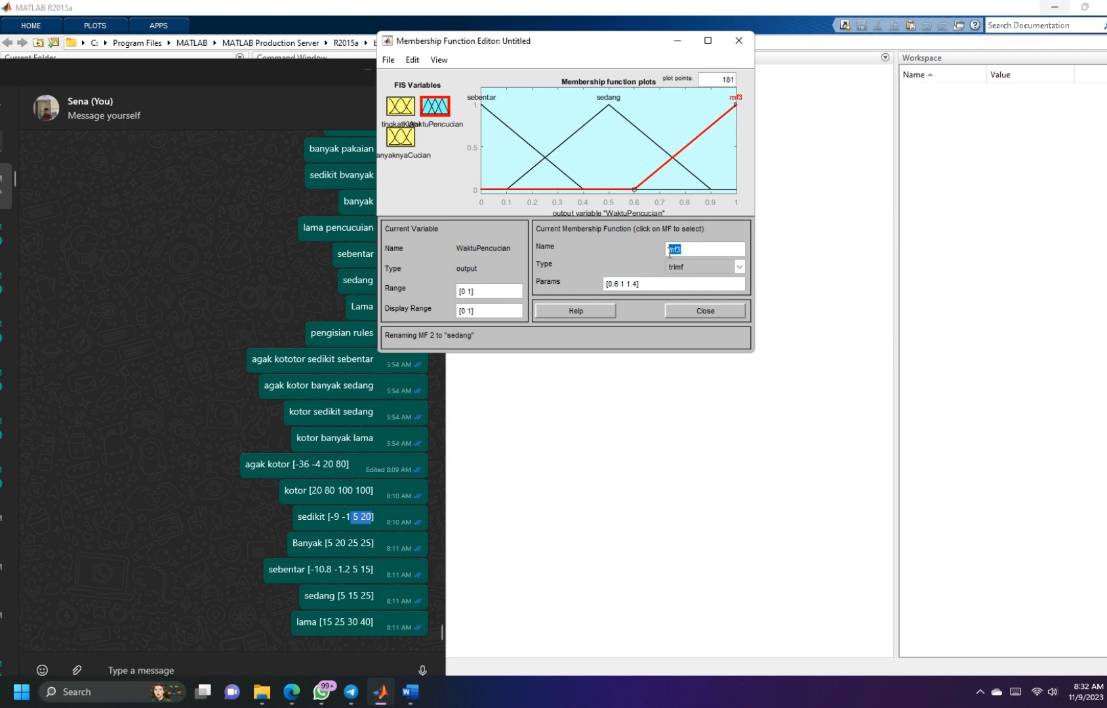
{"action": "type", "text": "lama"}
{"action": "key", "text": "Return"}
Step: Set the range of the WaktuPencucian output to [0 30]
{"action": "double_click", "coordinate": [471, 288]}
{"action": "type", "text": "30"}
{"action": "key", "text": "Return"}
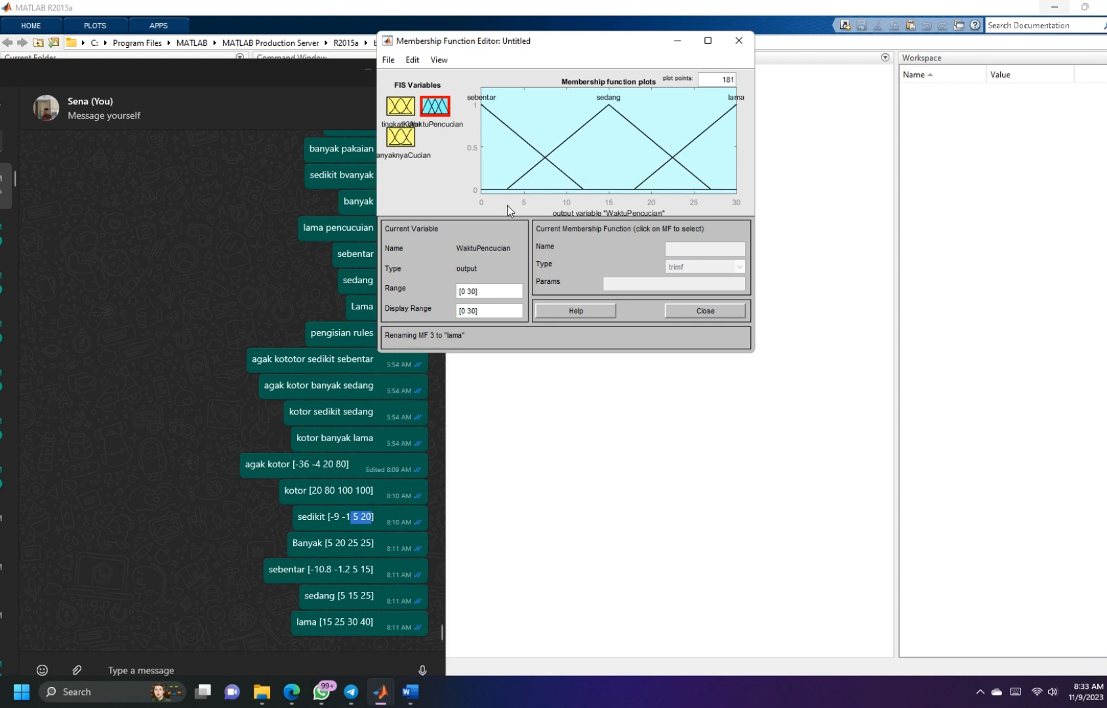
Step: Change the type of the sebentar membership function of WaktuPencucian to trapmf
{"action": "left_click", "coordinate": [537, 152]}
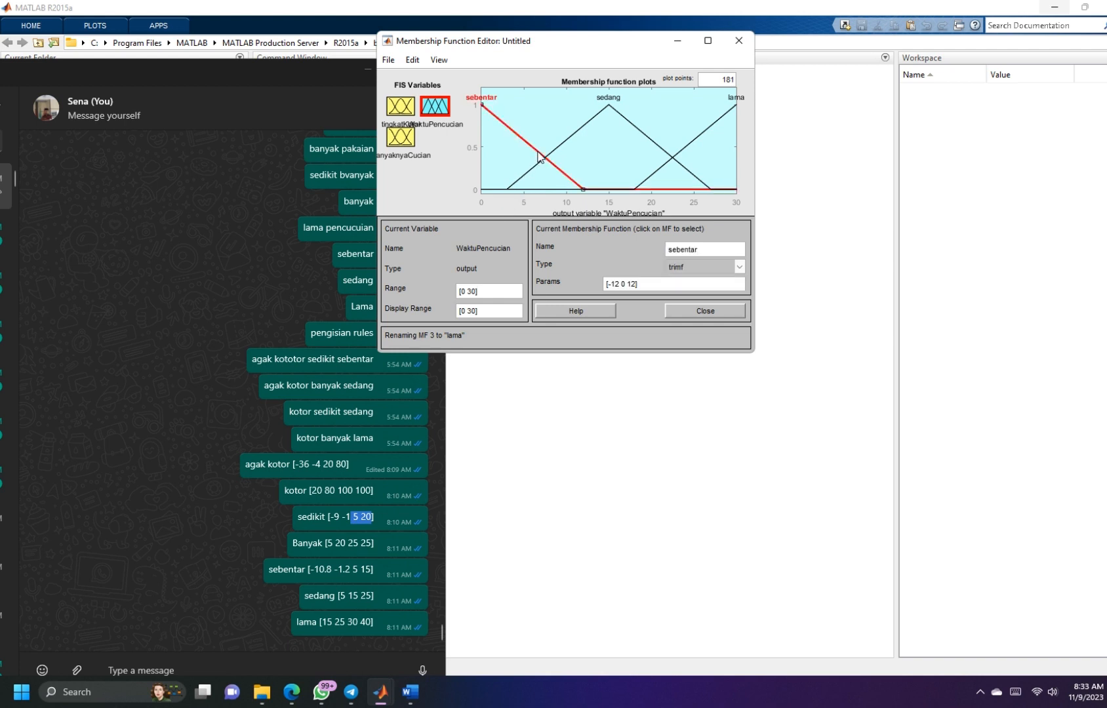
{"action": "left_click", "coordinate": [737, 266]}
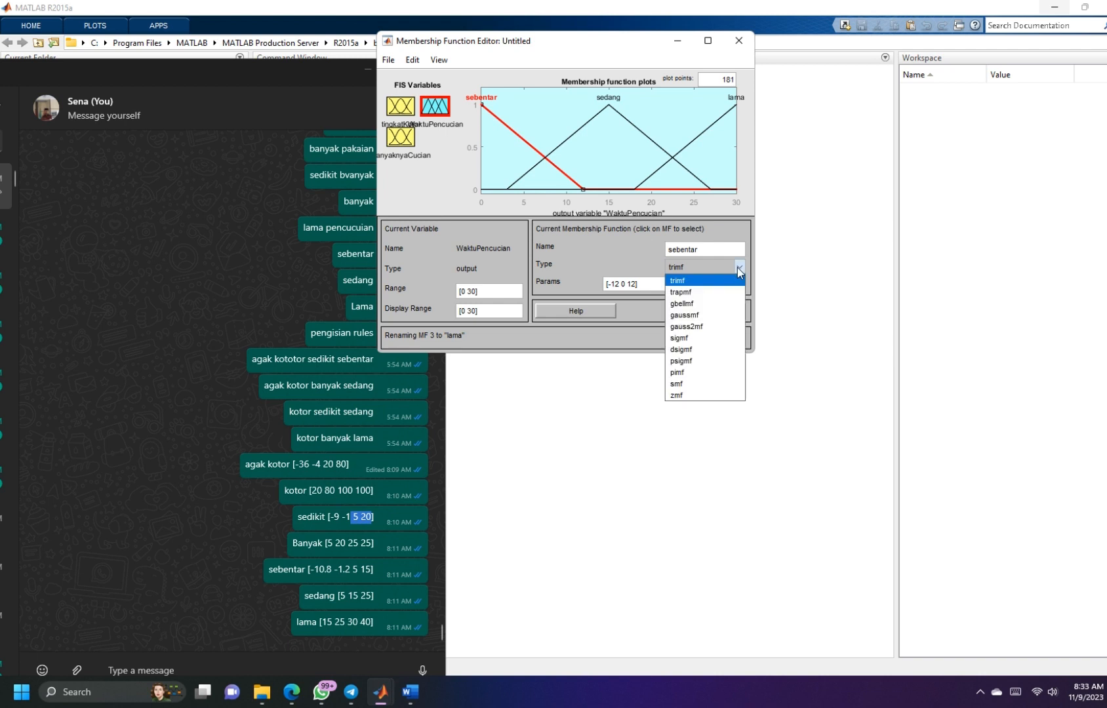
{"action": "left_click", "coordinate": [712, 293]}
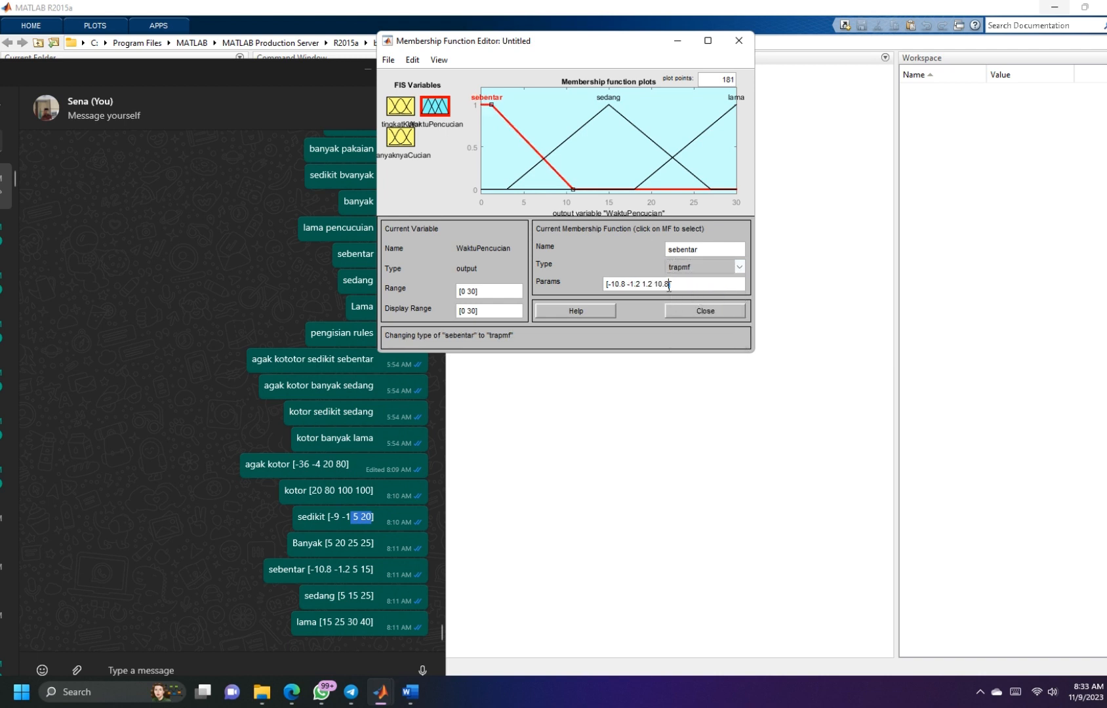
Step: Set the parameters of WaktuPencucian's sebentar membership function to [-10.8 -1.2 5 15], following the values in the chat notes
{"action": "left_click_drag", "start_coordinate": [669, 286], "coordinate": [610, 289]}
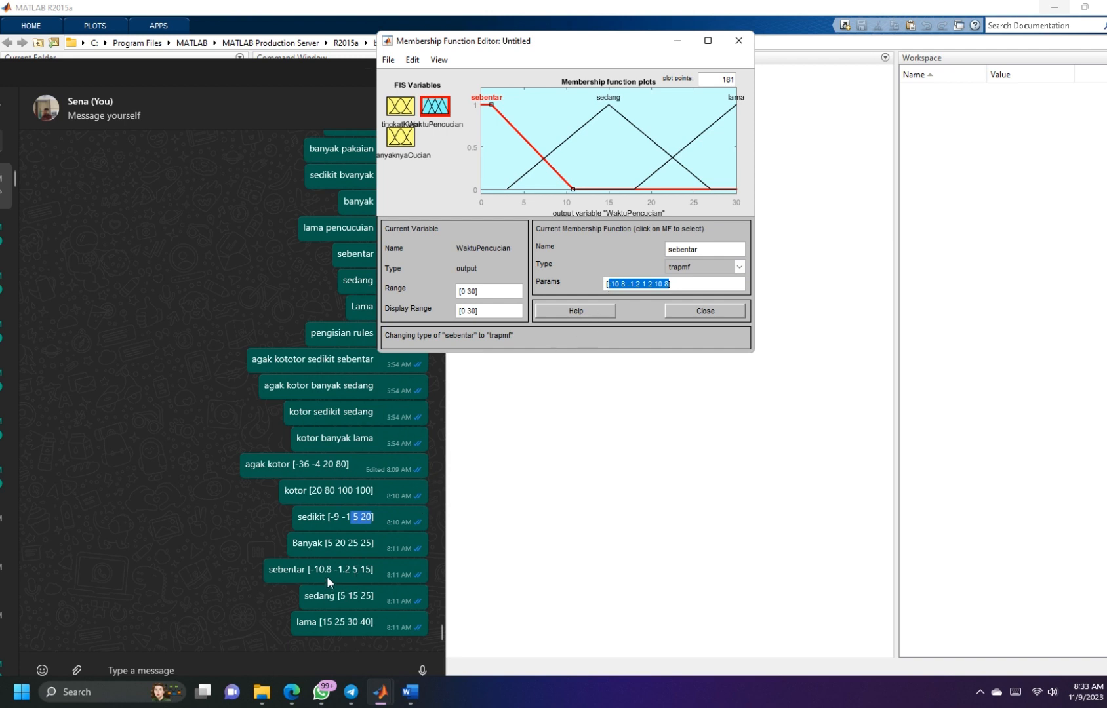
{"action": "left_click", "coordinate": [353, 568]}
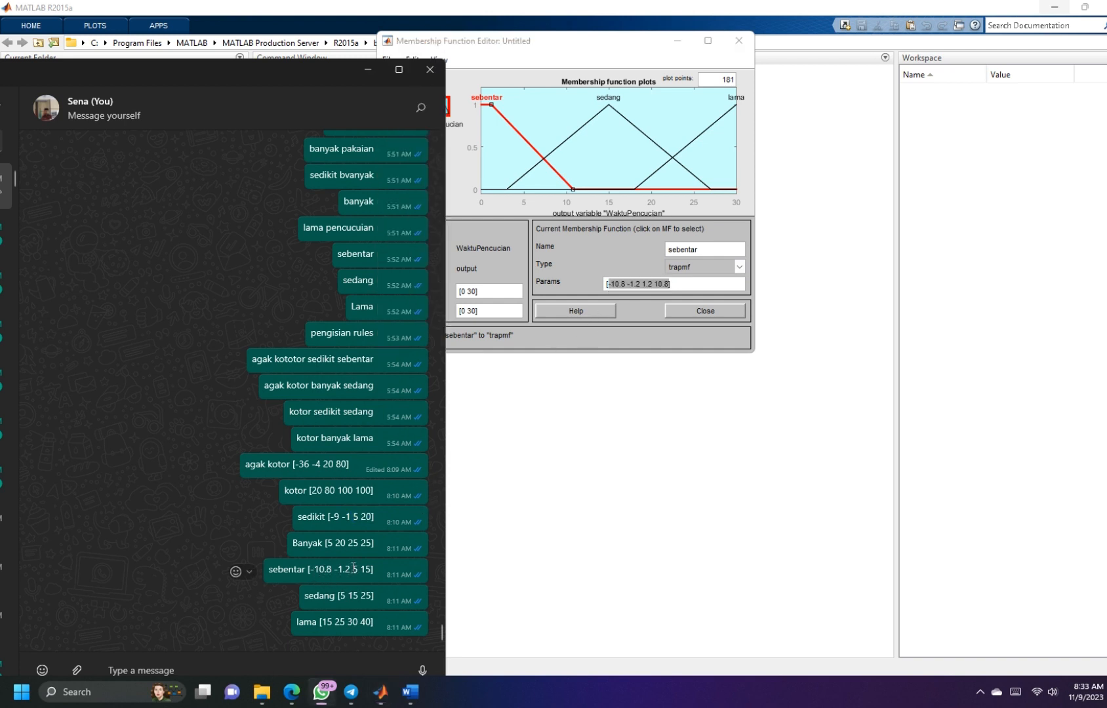
{"action": "left_click_drag", "start_coordinate": [355, 568], "coordinate": [368, 565]}
{"action": "left_click", "coordinate": [651, 289]}
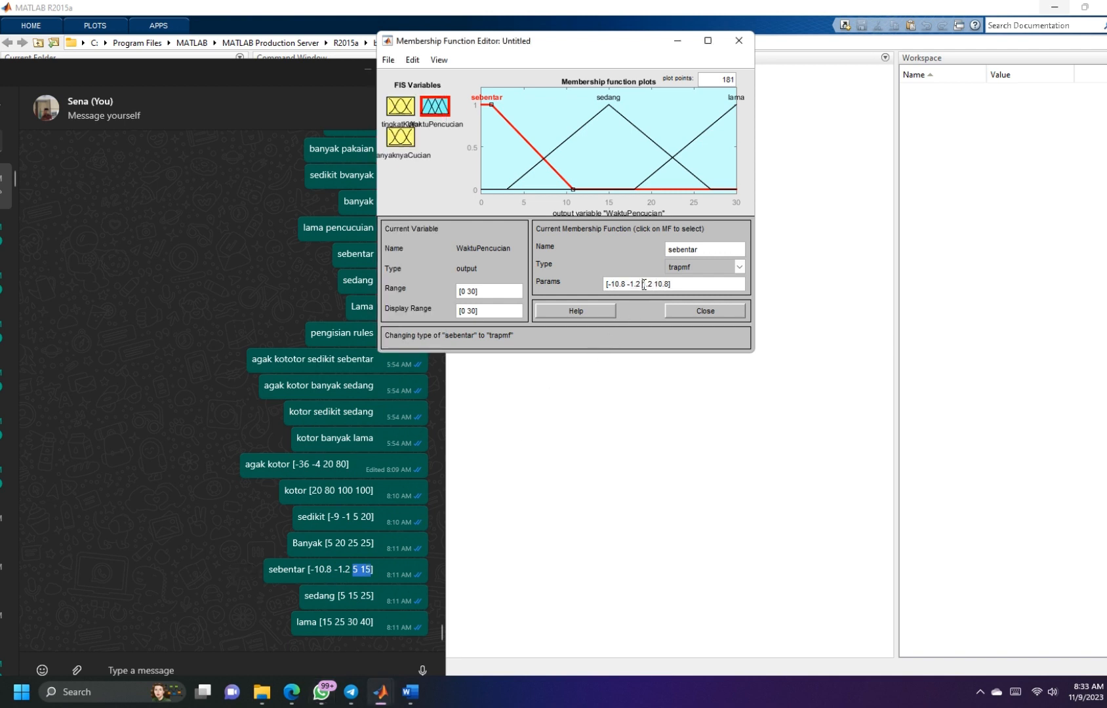
{"action": "left_click_drag", "start_coordinate": [642, 285], "coordinate": [668, 285]}
{"action": "key", "text": "Return"}
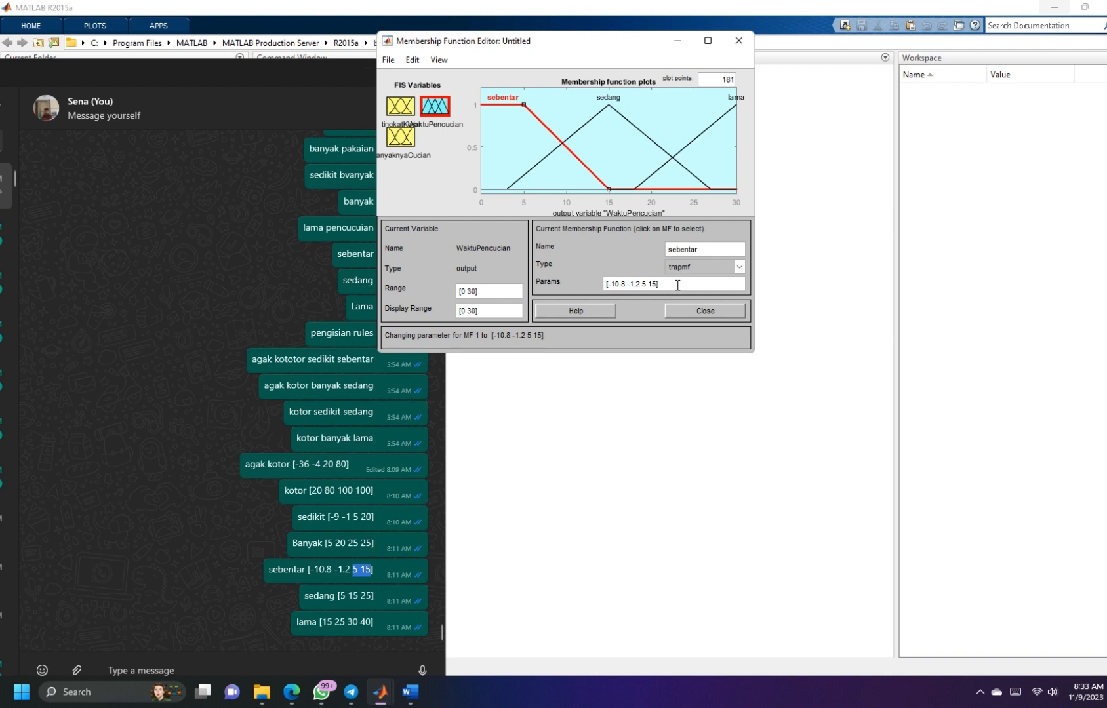
Step: Keep WaktuPencucian's sedang membership function as trimf and set its parameters to [5 15 25]
{"action": "left_click", "coordinate": [585, 130]}
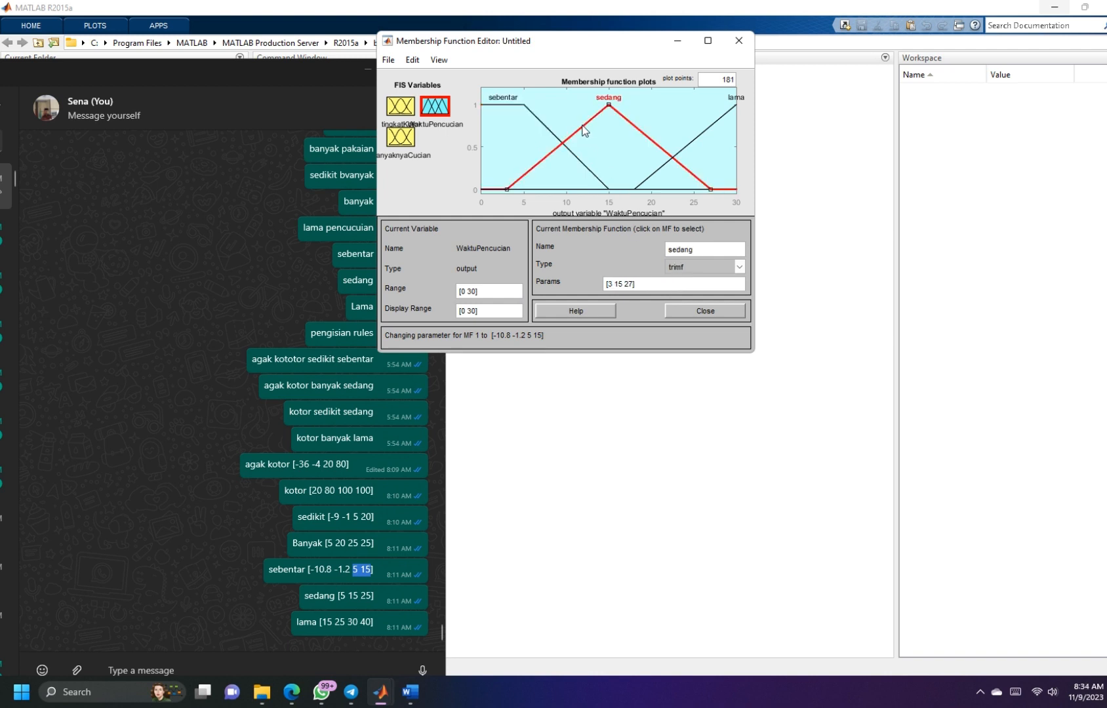
{"action": "left_click", "coordinate": [737, 266]}
{"action": "left_click", "coordinate": [707, 286]}
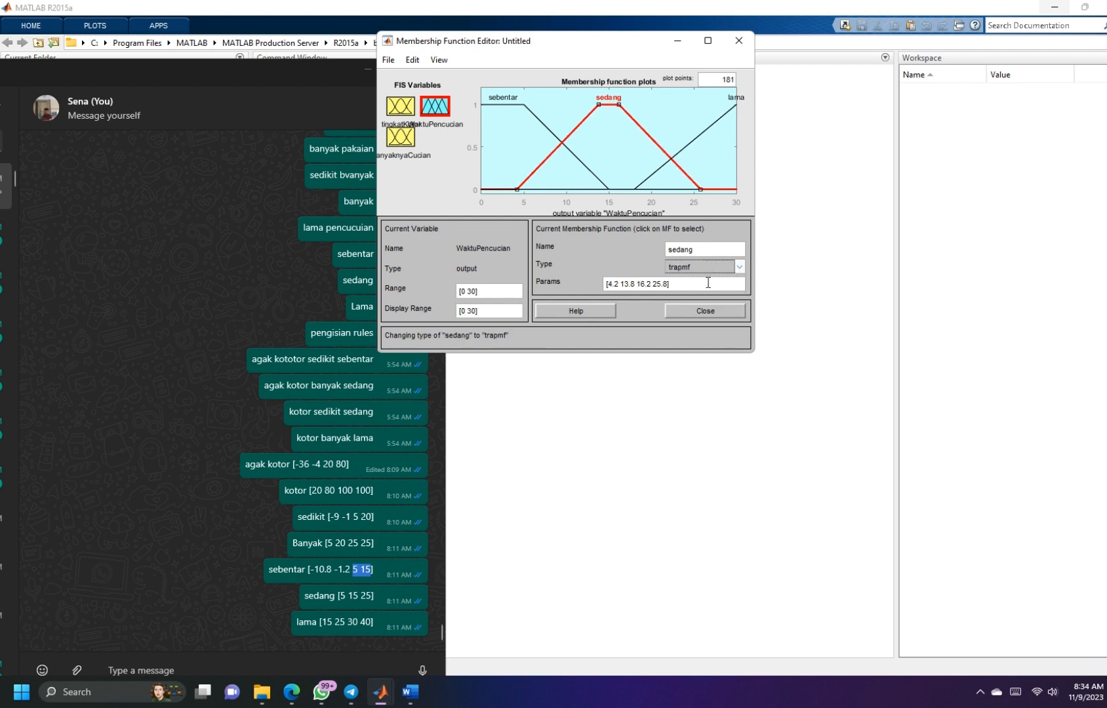
{"action": "left_click", "coordinate": [739, 266]}
{"action": "left_click", "coordinate": [700, 283]}
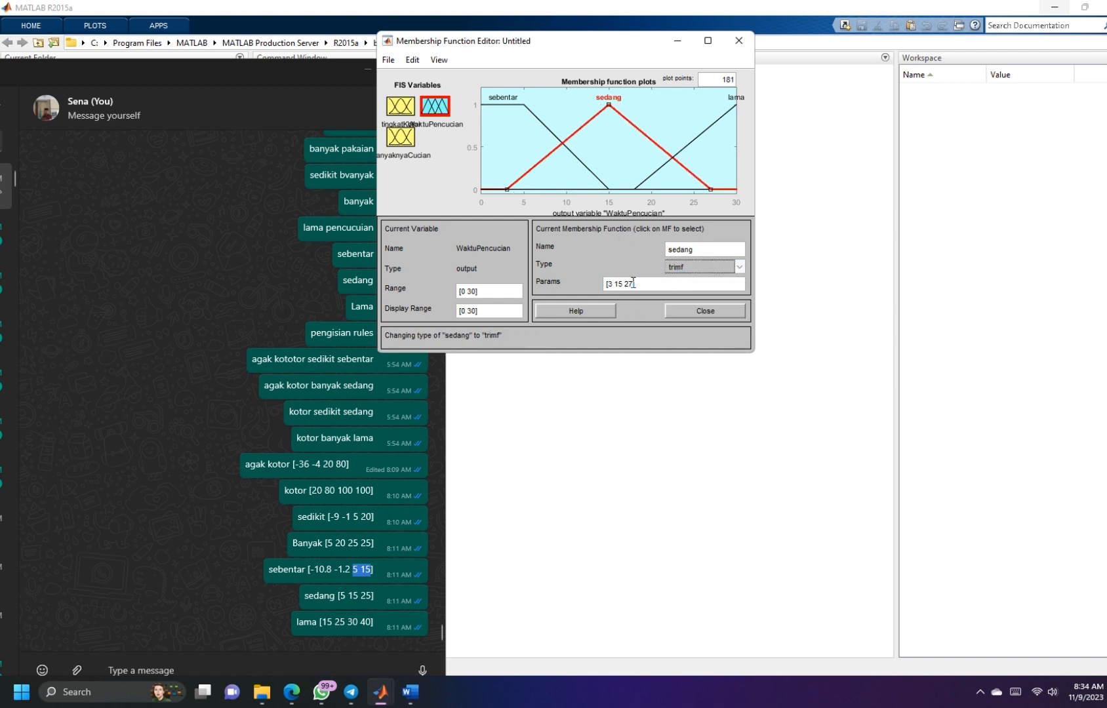
{"action": "left_click_drag", "start_coordinate": [635, 284], "coordinate": [607, 286]}
{"action": "type", "text": "5 15 25"}
{"action": "key", "text": "BackSpace"}
{"action": "key", "text": "Return"}
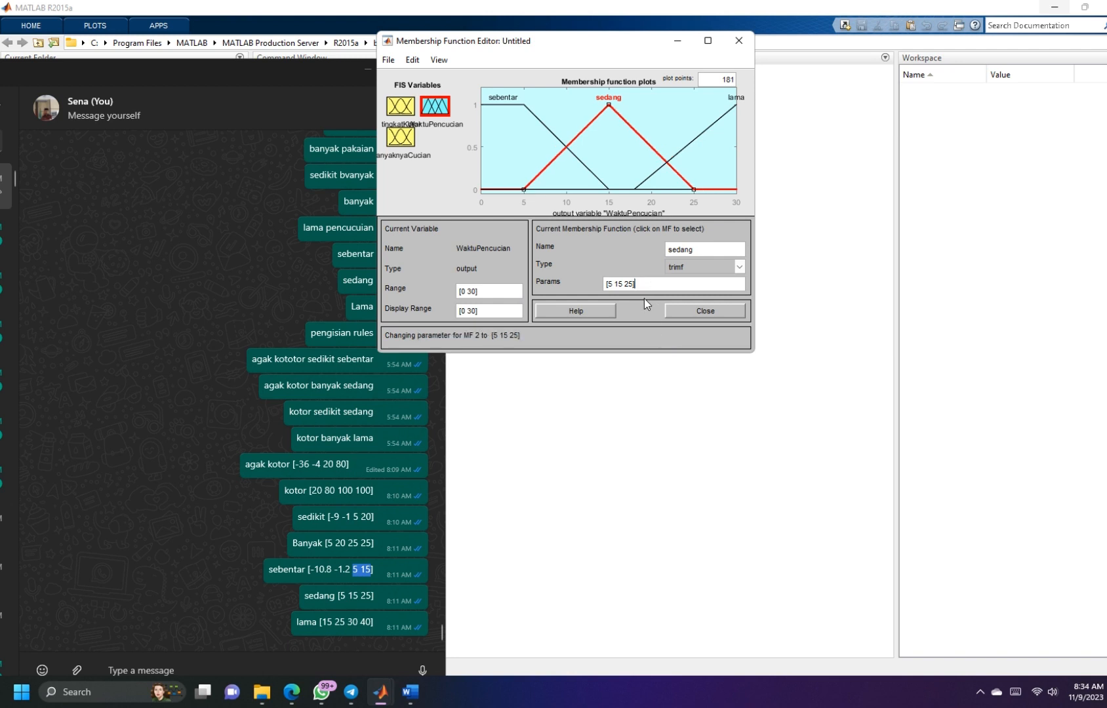
Step: Change WaktuPencucian's lama membership function to trapmf with parameters [15 25 30 40], and close the Membership Function Editor
{"action": "left_click", "coordinate": [689, 144]}
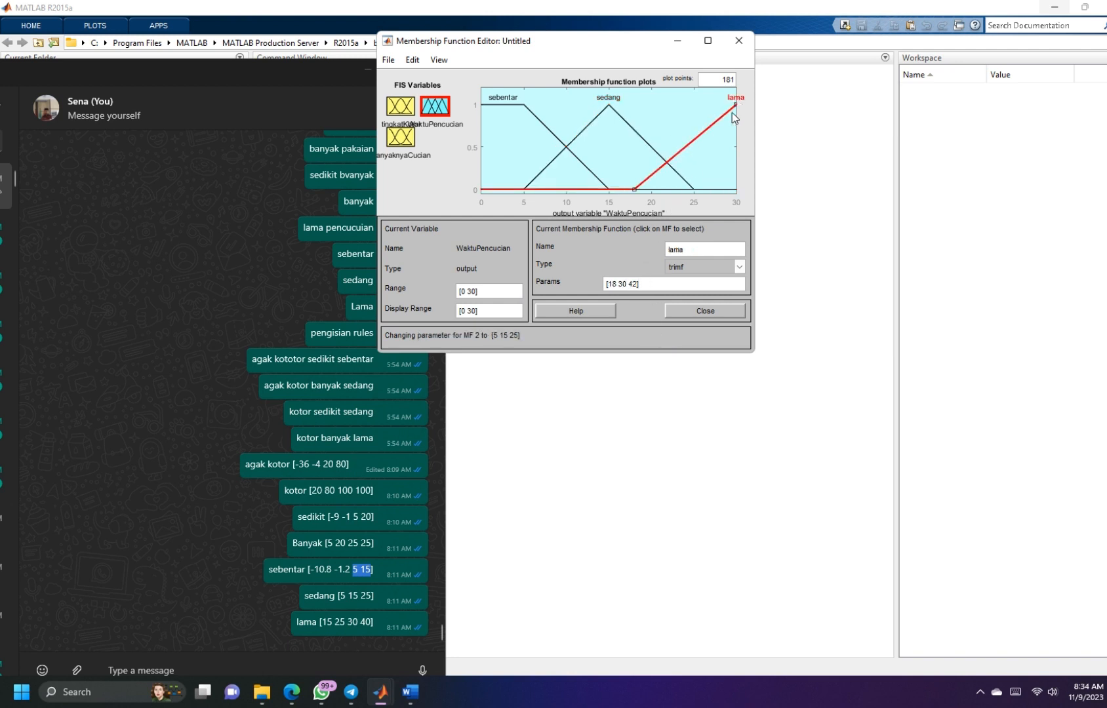
{"action": "left_click", "coordinate": [739, 266]}
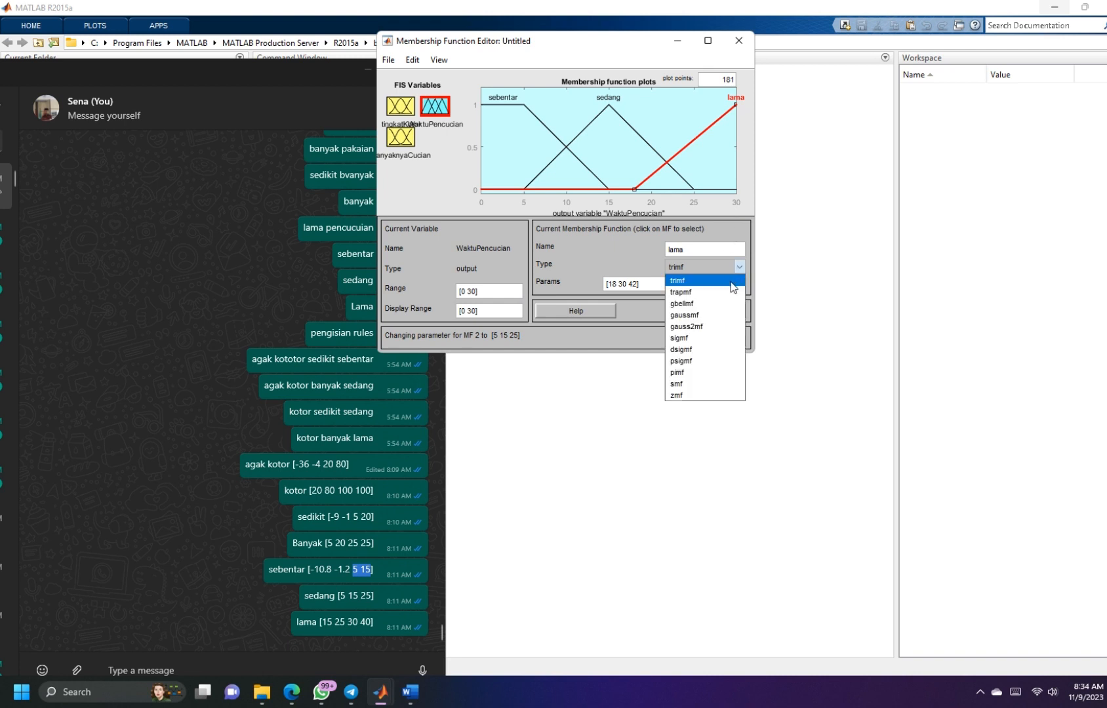
{"action": "left_click", "coordinate": [724, 293]}
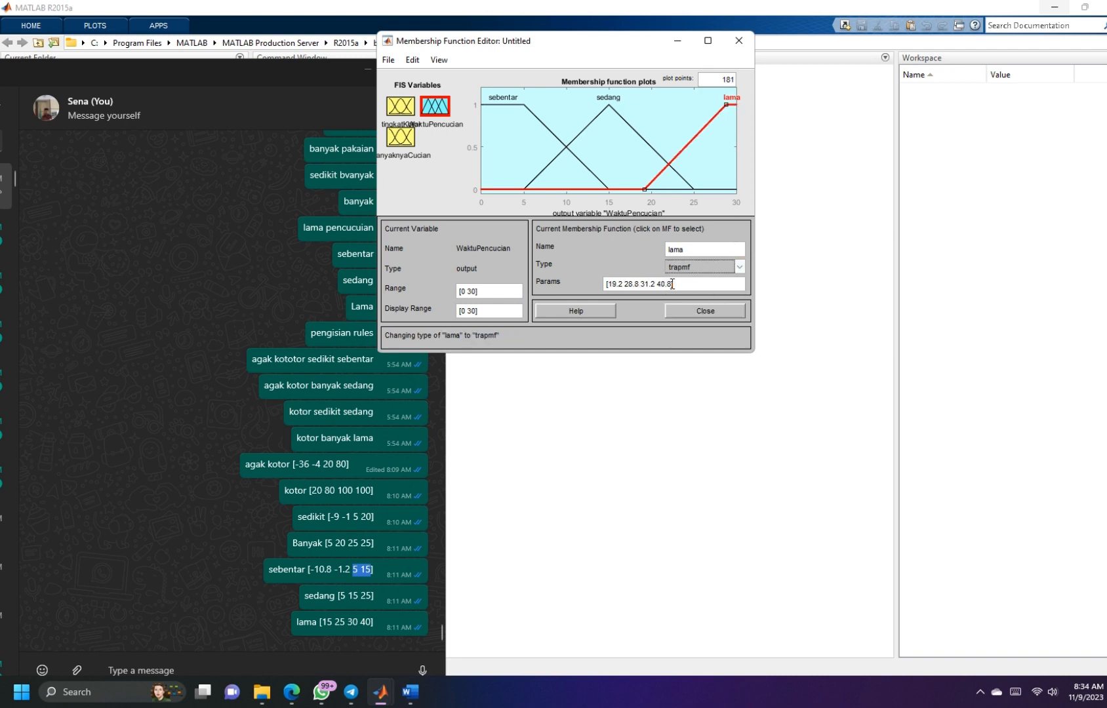
{"action": "left_click_drag", "start_coordinate": [673, 284], "coordinate": [610, 285]}
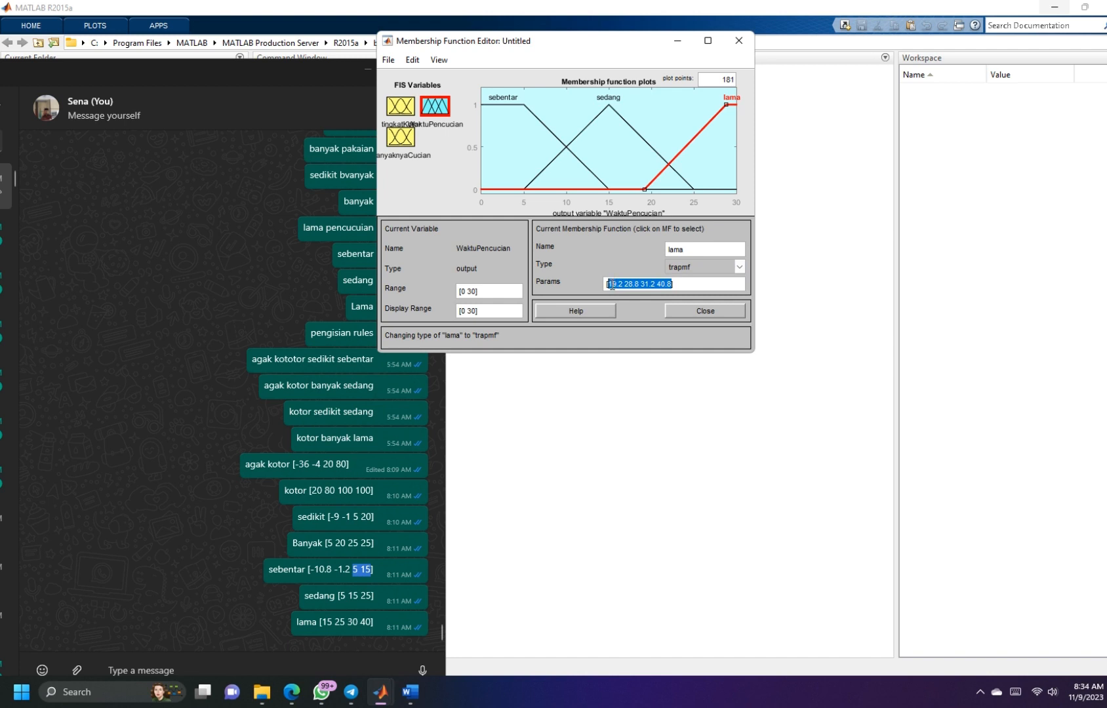
{"action": "type", "text": "15"}
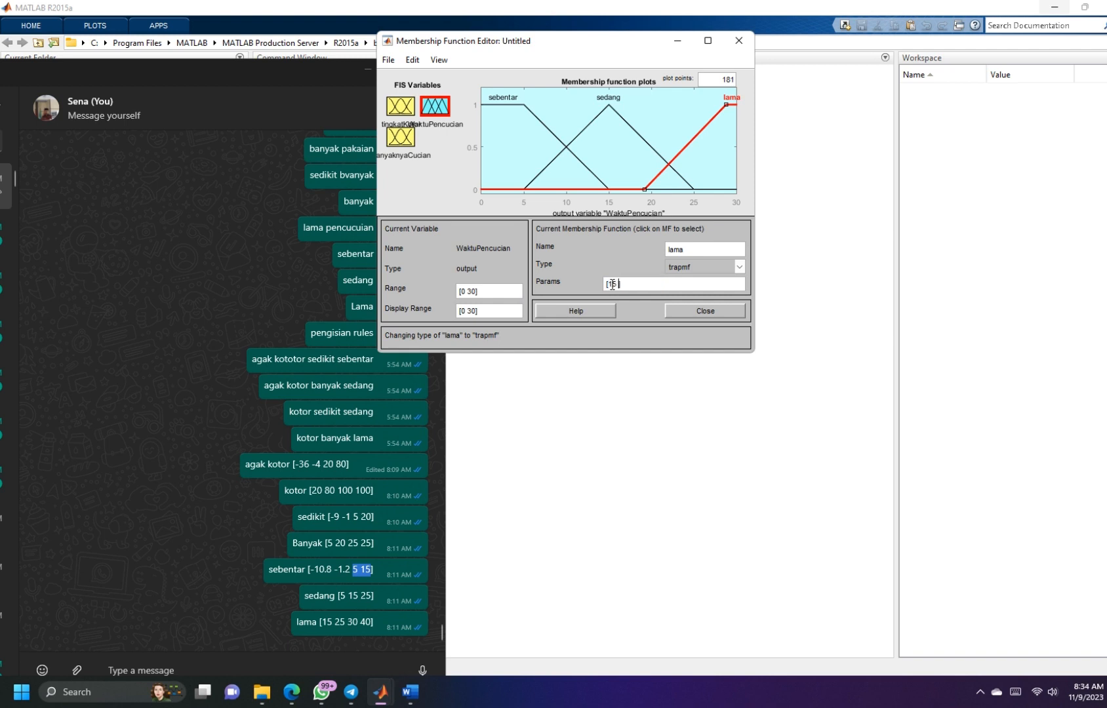
{"action": "type", "text": " 25 30"}
{"action": "type", "text": "3"}
{"action": "key", "text": "BackSpace"}
{"action": "type", "text": "40"}
{"action": "key", "text": "Return"}
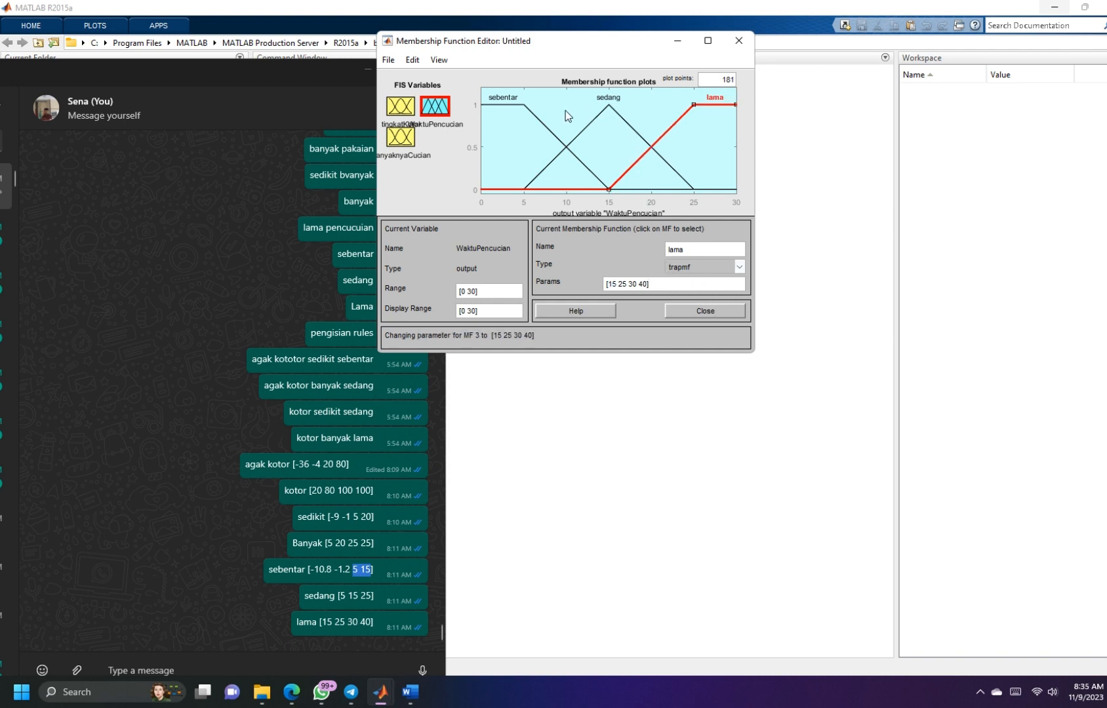
{"action": "left_click", "coordinate": [694, 311]}
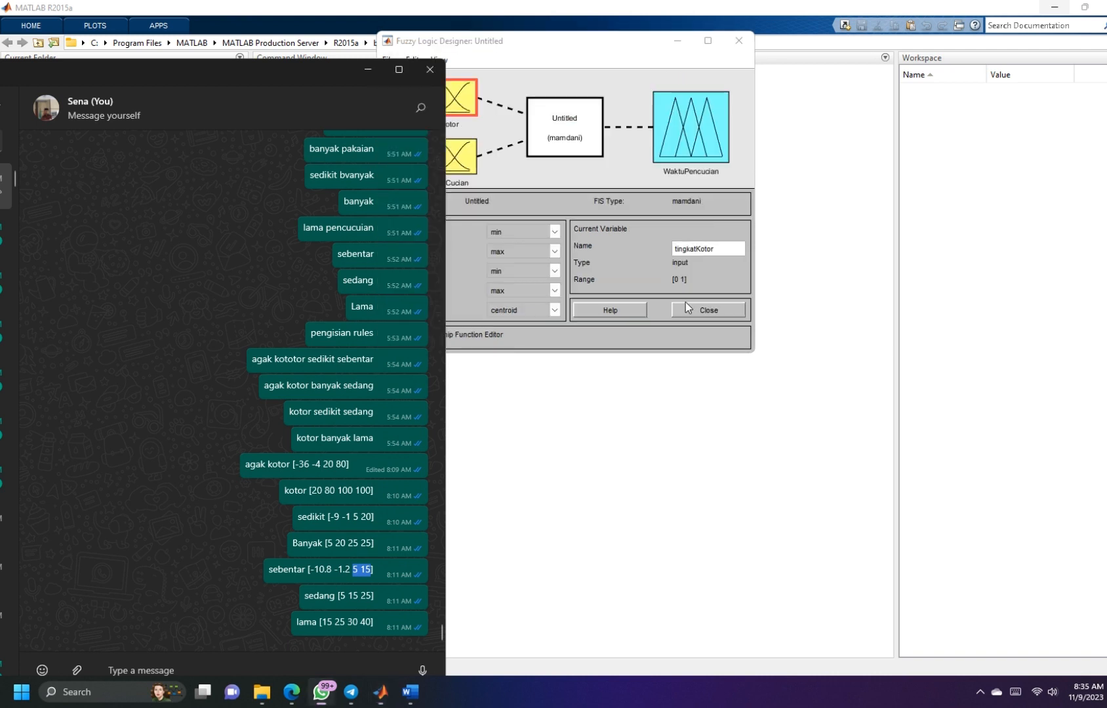
Step: Open the Rule Editor and add the rule: if tingkatKotor is AgakKotpr and BanyaknyaCucian is sedikit, then WaktuPencucian is sebentar
{"action": "left_click", "coordinate": [814, 175]}
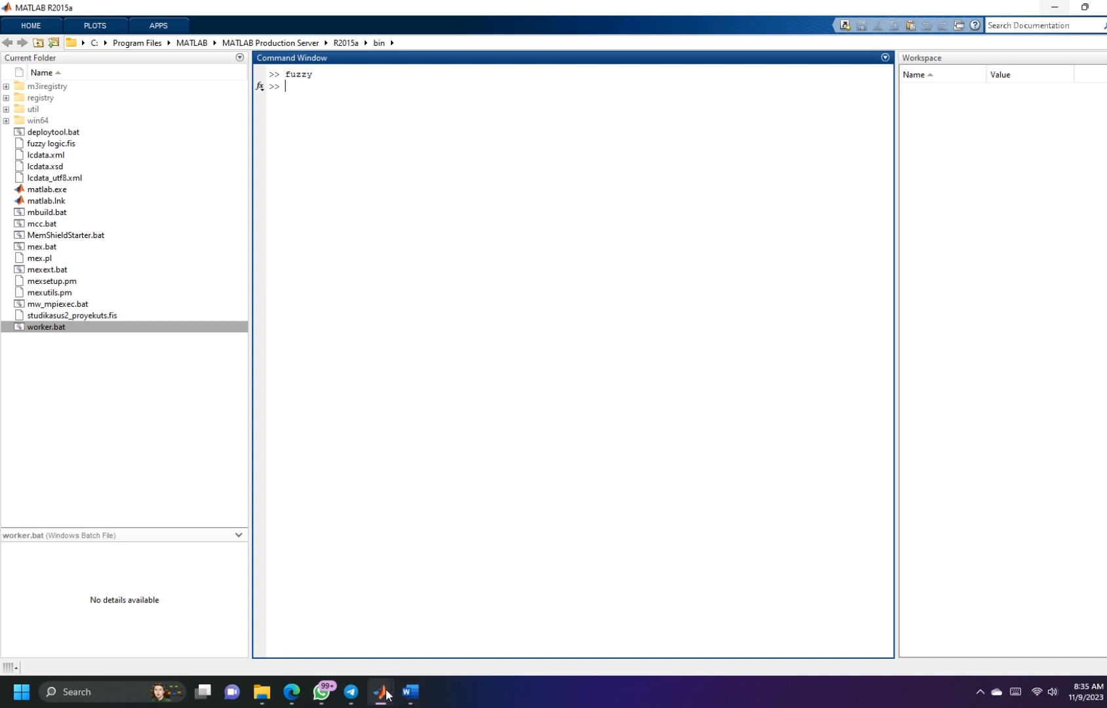
{"action": "mouse_move", "coordinate": [386, 694]}
{"action": "left_click", "coordinate": [501, 610]}
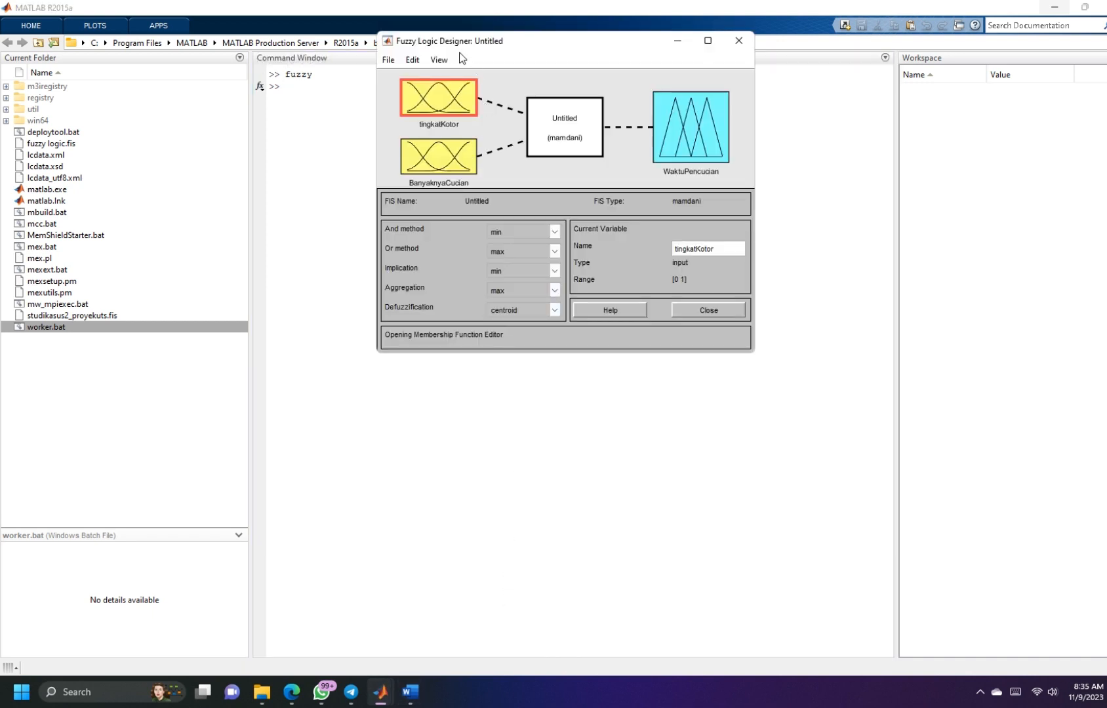
{"action": "left_click", "coordinate": [422, 61]}
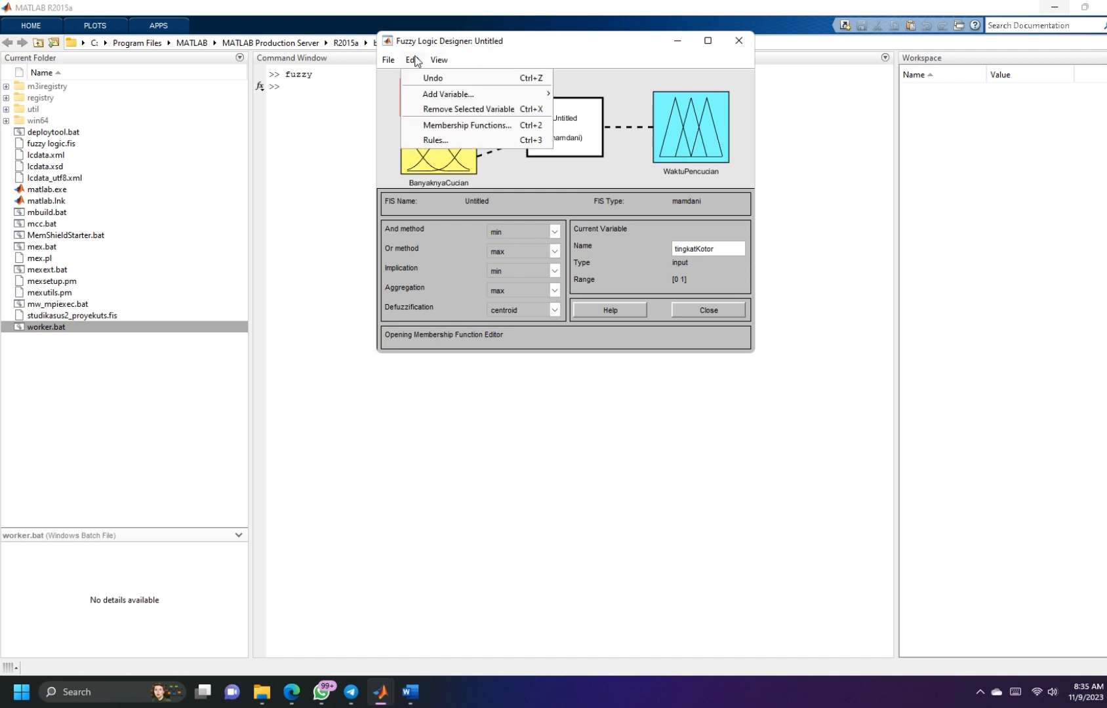
{"action": "left_click", "coordinate": [484, 140]}
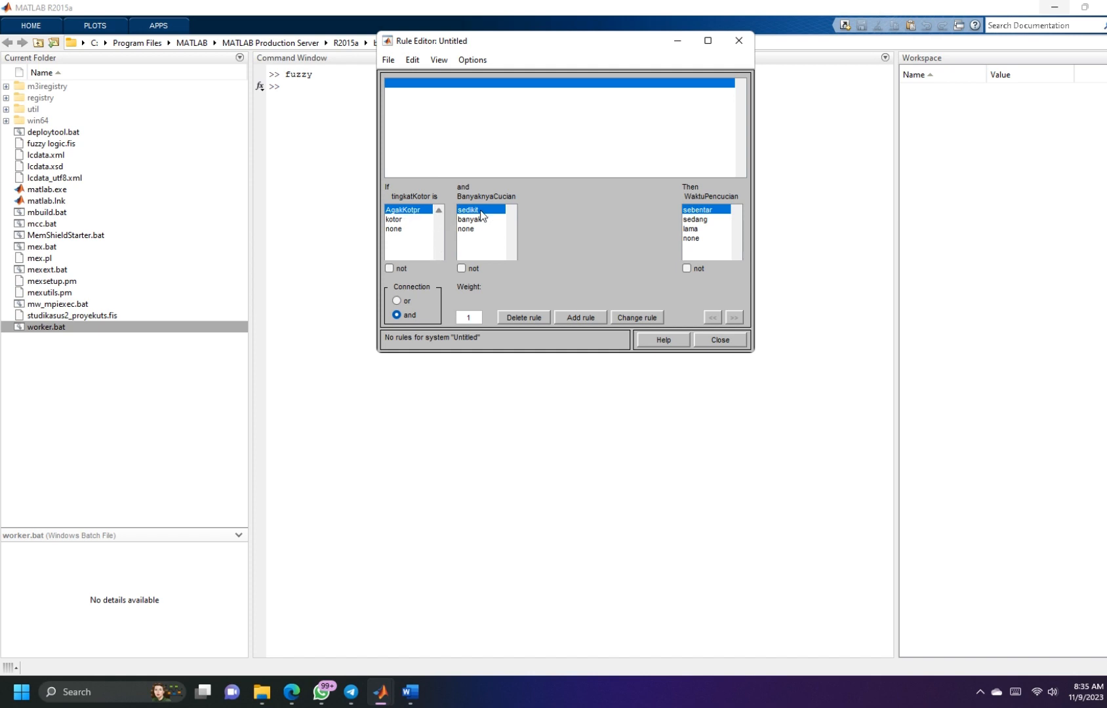
{"action": "left_click", "coordinate": [574, 319]}
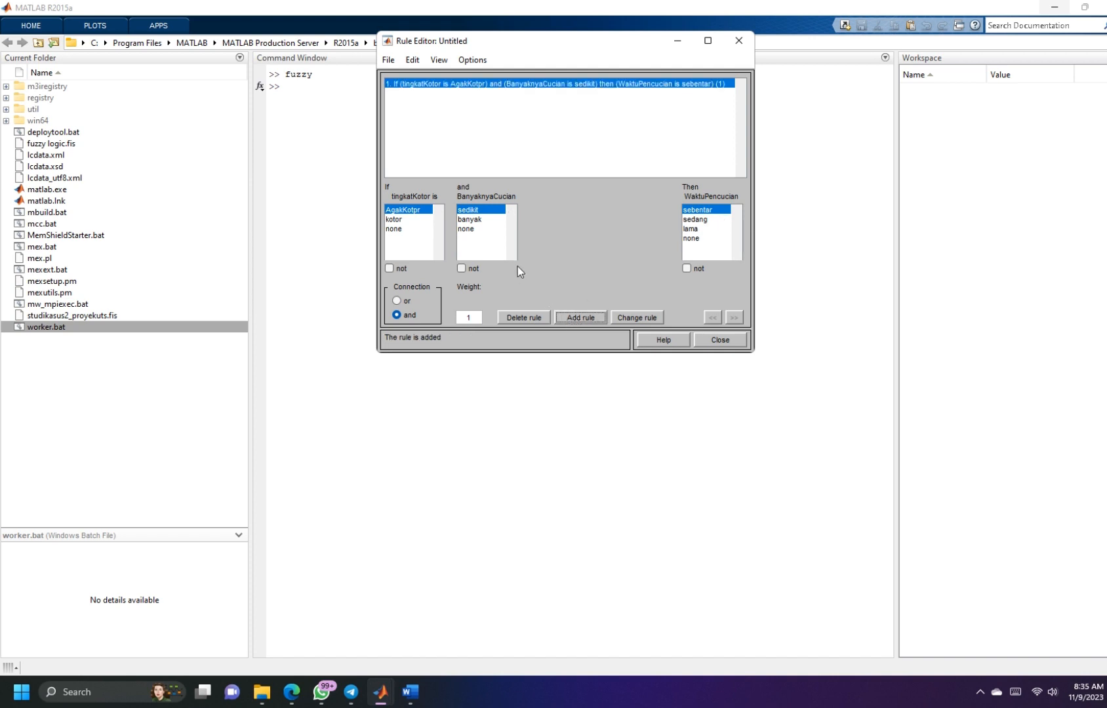
Step: Add the rule: if tingkatKotor is AgakKotpr and BanyaknyaCucian is banyak, then WaktuPencucian is sedang
{"action": "left_click", "coordinate": [393, 221]}
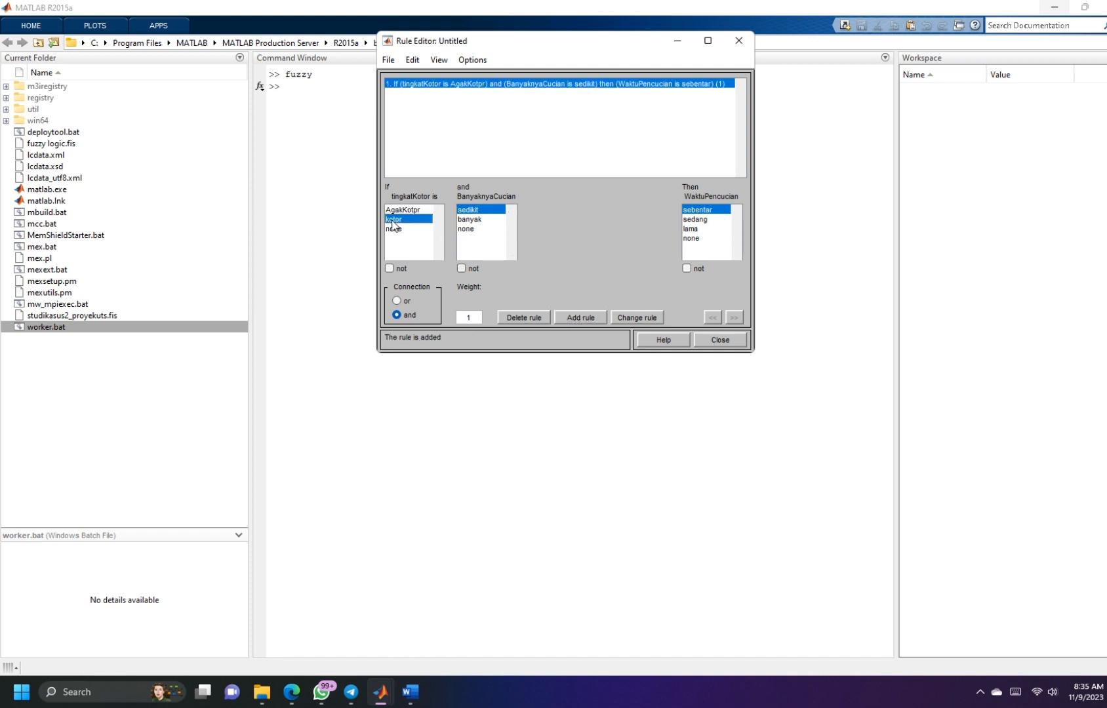
{"action": "left_click", "coordinate": [470, 219]}
{"action": "left_click", "coordinate": [709, 220]}
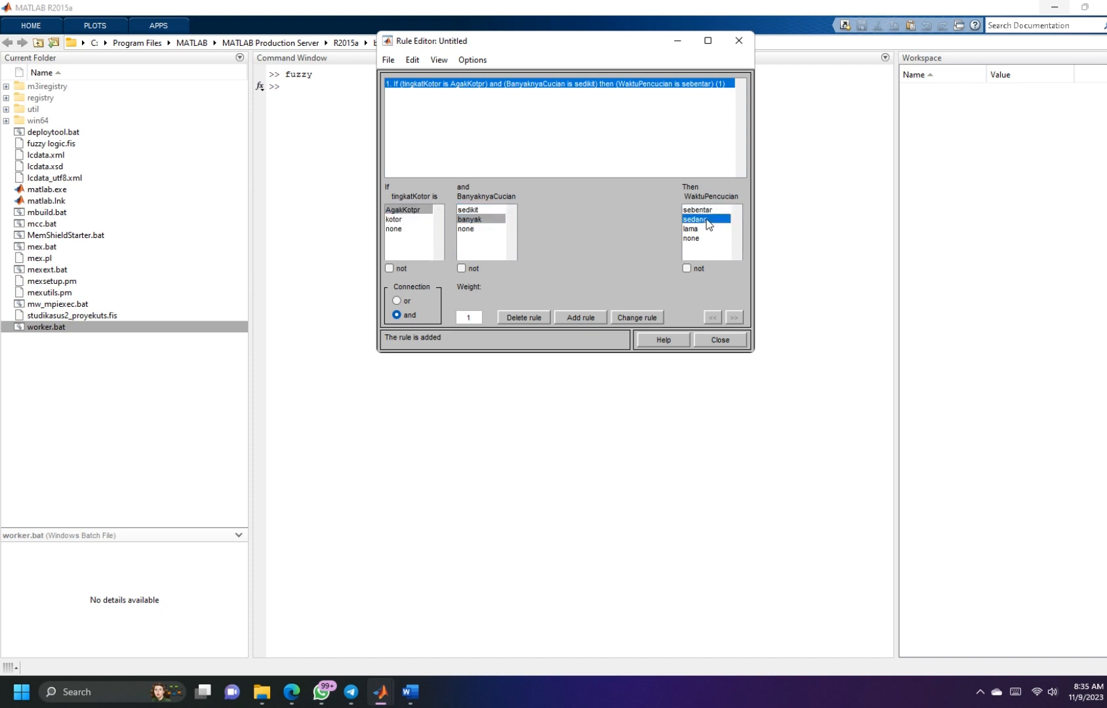
{"action": "left_click", "coordinate": [580, 318]}
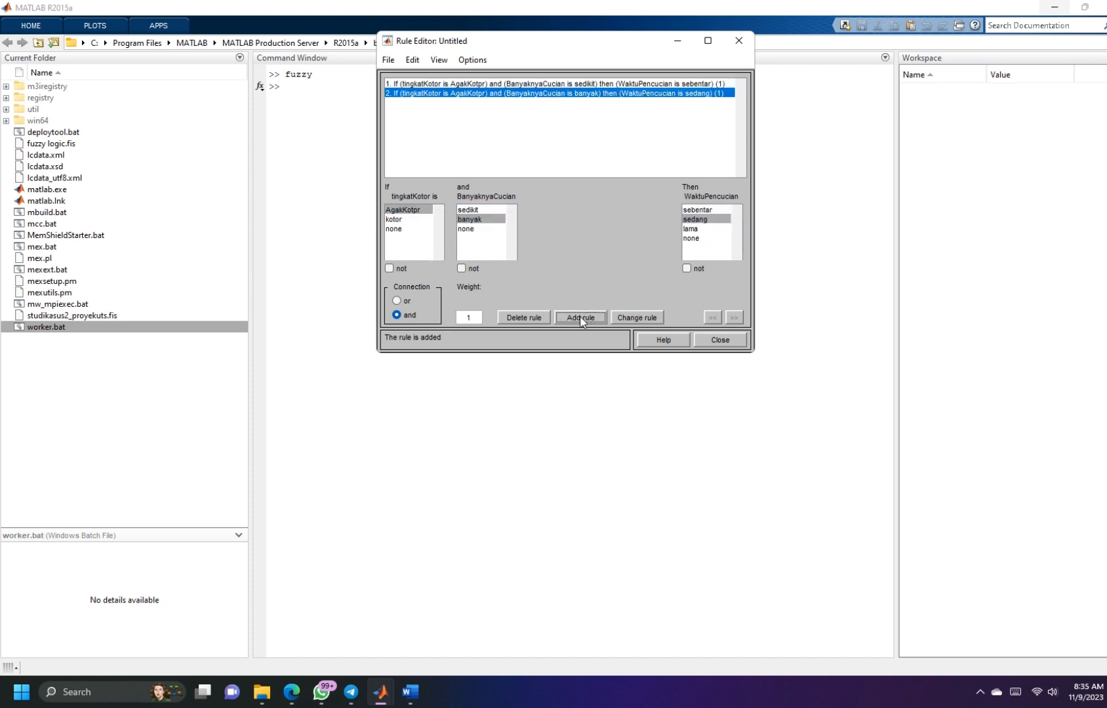
Step: Add the rule: if tingkatKotor is kotor and BanyaknyaCucian is sedikit, then WaktuPencucian is sedang
{"action": "left_click", "coordinate": [397, 221]}
{"action": "left_click", "coordinate": [467, 210]}
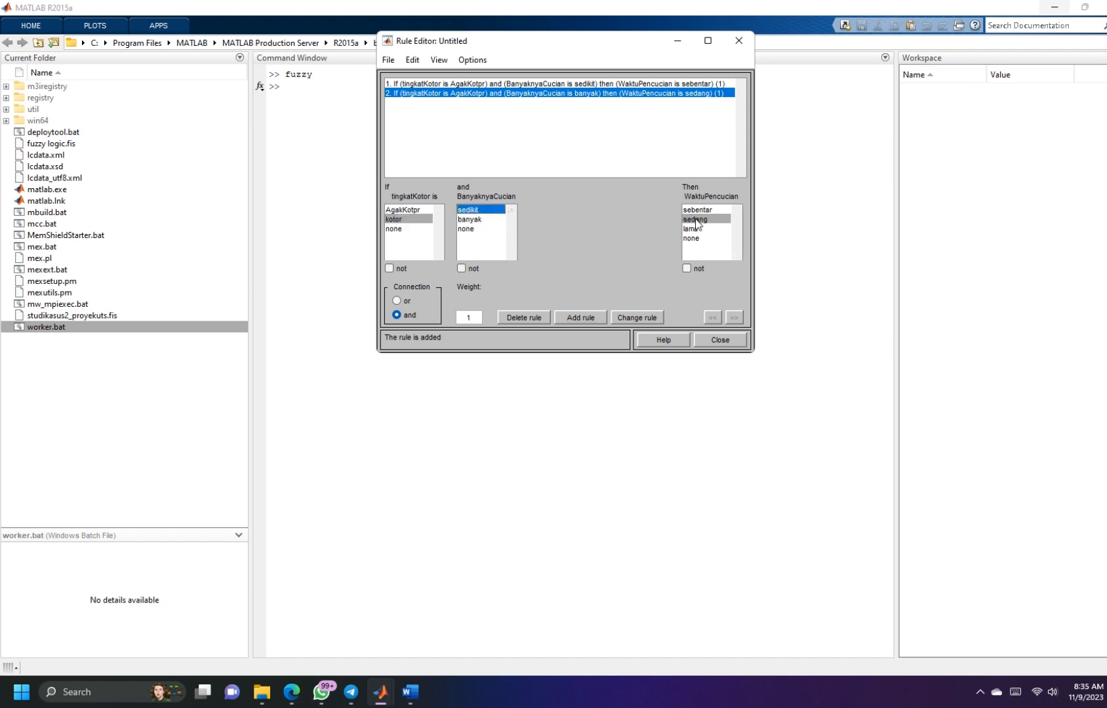
{"action": "left_click", "coordinate": [697, 220]}
{"action": "left_click", "coordinate": [586, 320]}
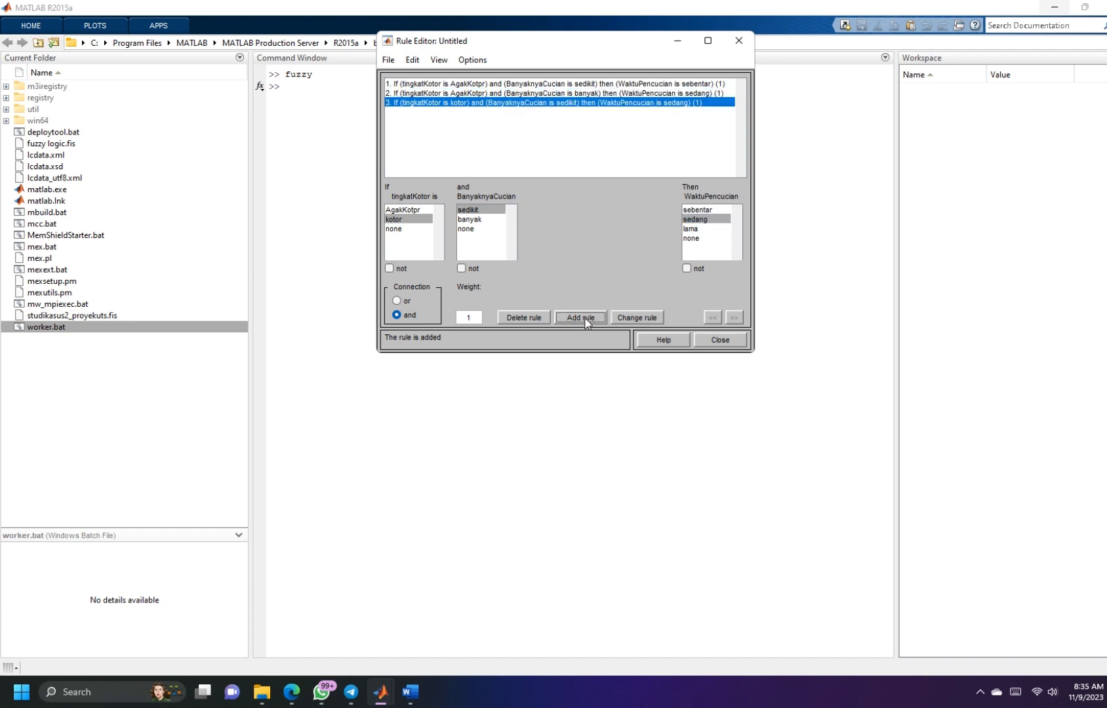
Step: Add the rule: if tingkatKotor is kotor and BanyaknyaCucian is banyak, then WaktuPencucian is lama; close the Rule Editor
{"action": "left_click", "coordinate": [398, 220]}
{"action": "left_click", "coordinate": [467, 220]}
{"action": "left_click", "coordinate": [689, 229]}
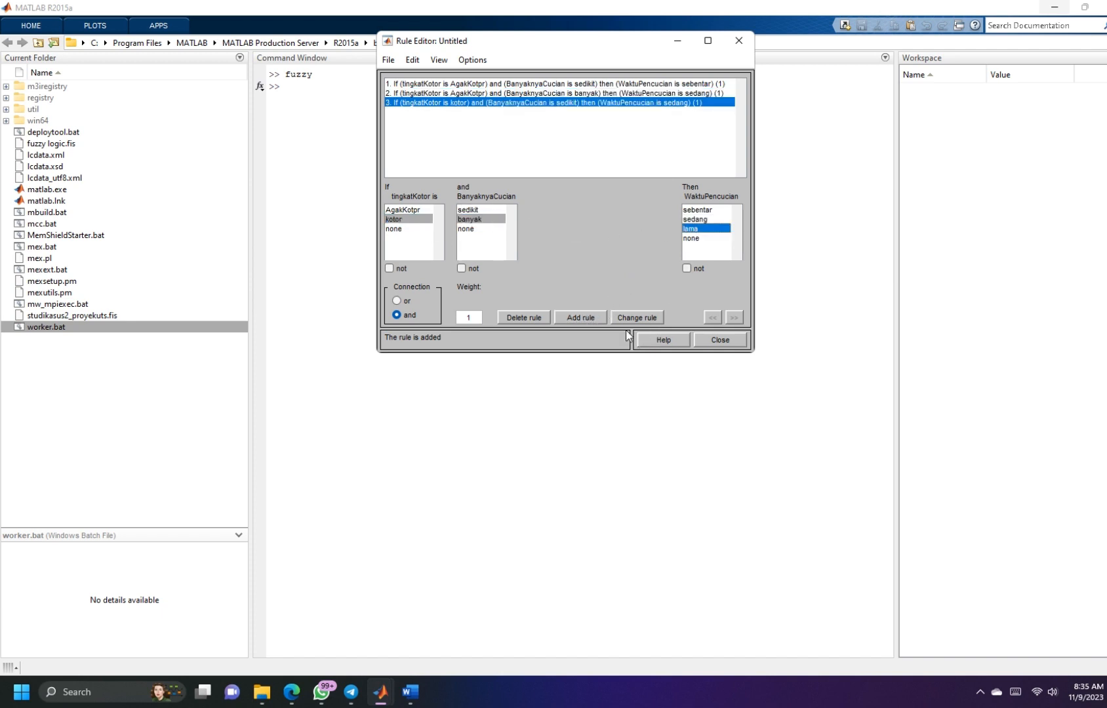
{"action": "left_click", "coordinate": [592, 317]}
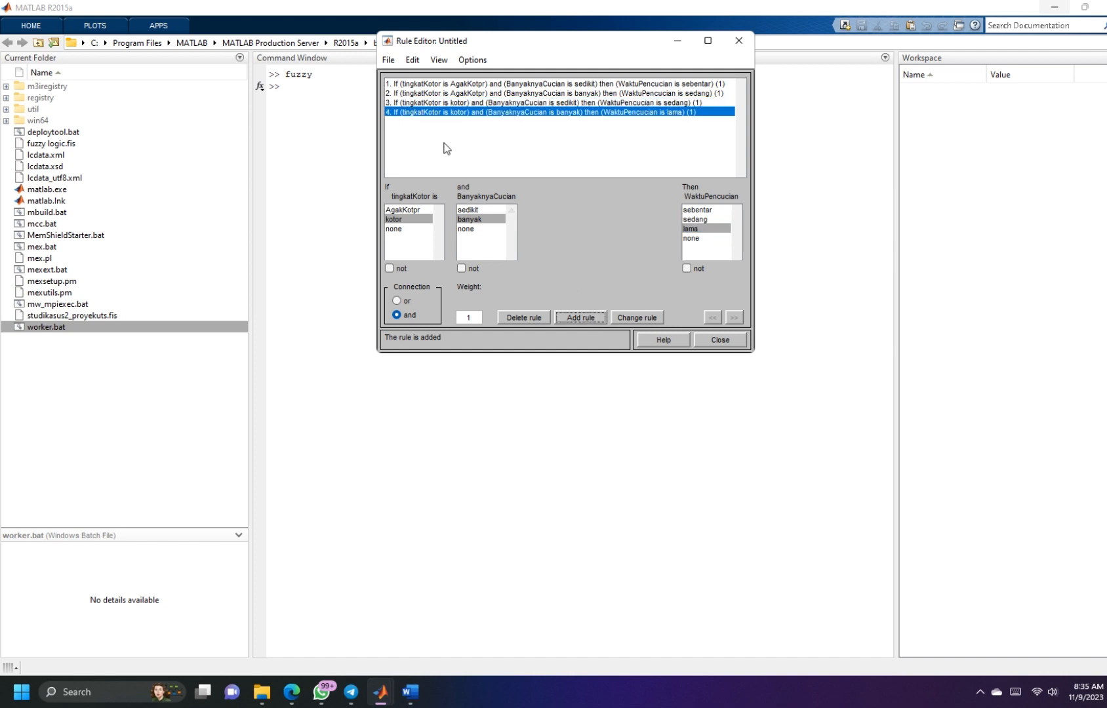
{"action": "left_click", "coordinate": [724, 342]}
Step: Open the Rule Viewer at full size and evaluate the washing time for the input [90 11]
{"action": "left_click", "coordinate": [439, 60]}
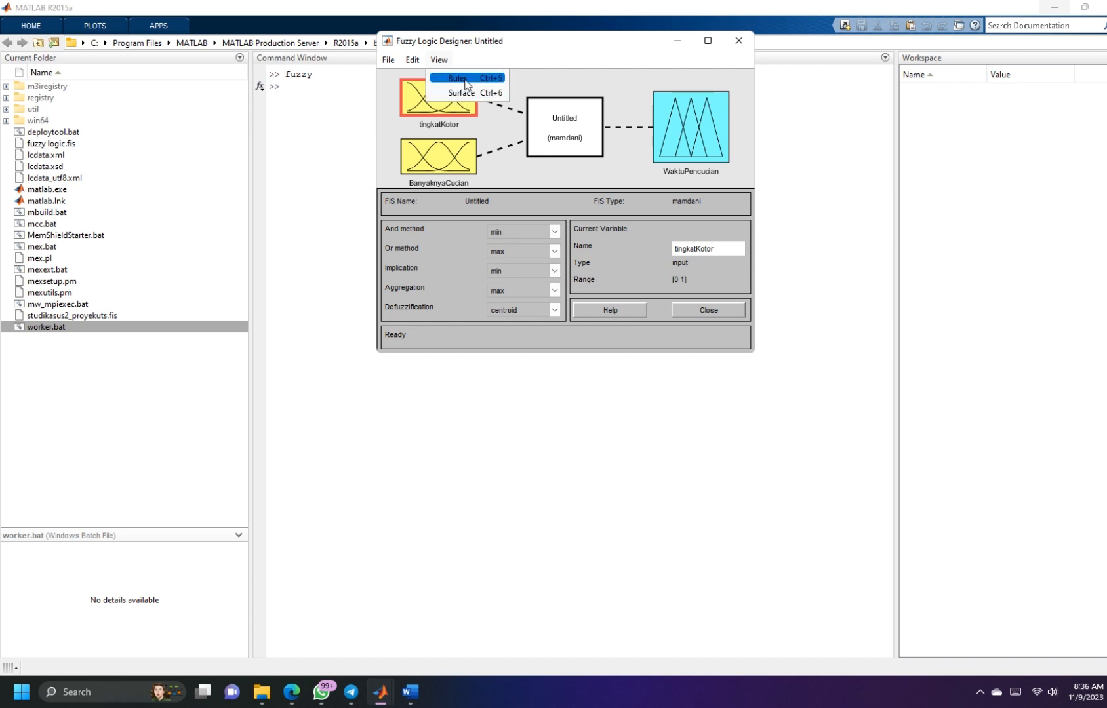
{"action": "left_click", "coordinate": [463, 79]}
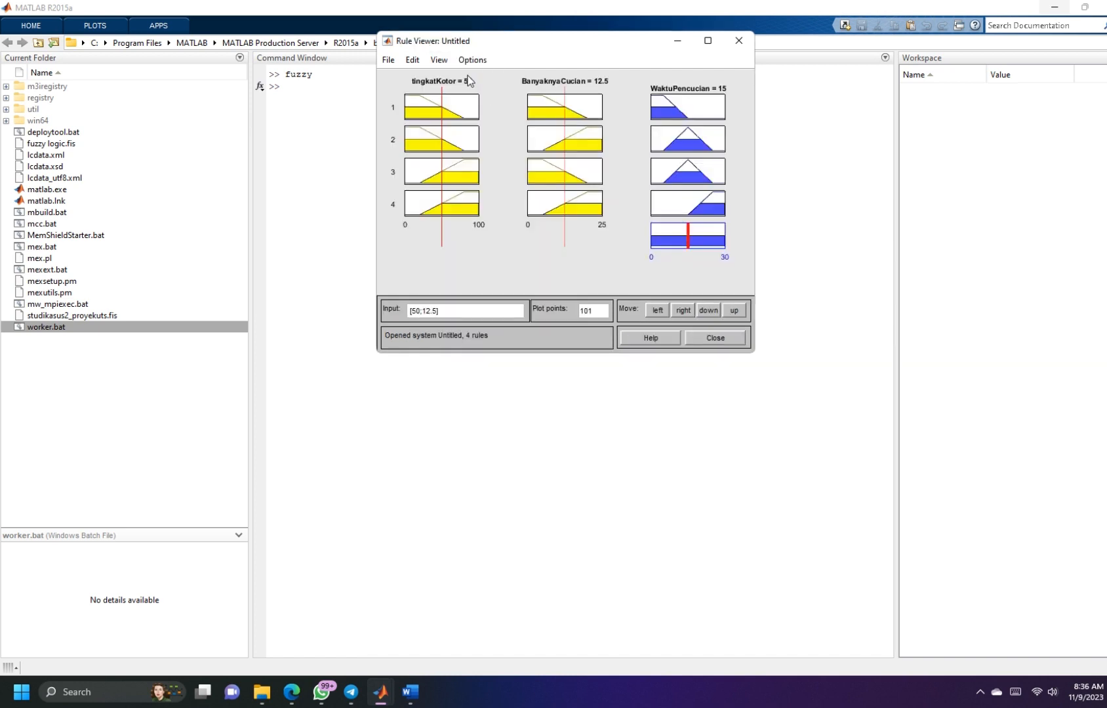
{"action": "left_click", "coordinate": [707, 40]}
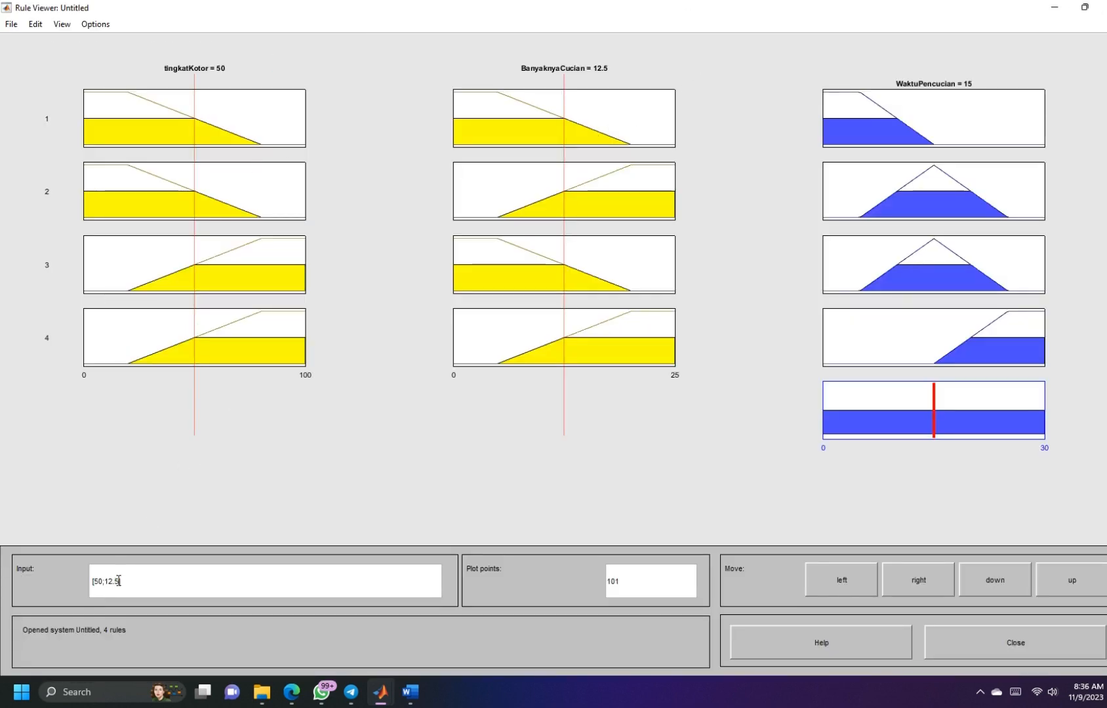
{"action": "left_click_drag", "start_coordinate": [118, 581], "coordinate": [94, 581]}
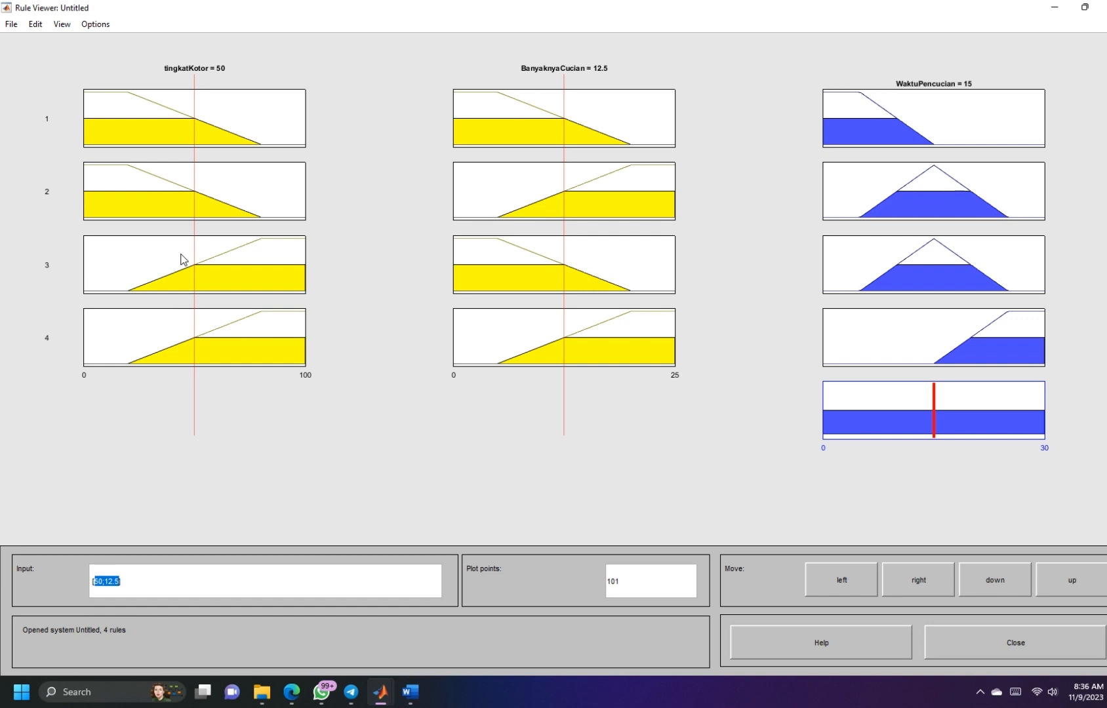
{"action": "type", "text": "90 ]"}
{"action": "type", "text": "11"}
{"action": "key", "text": "Return"}
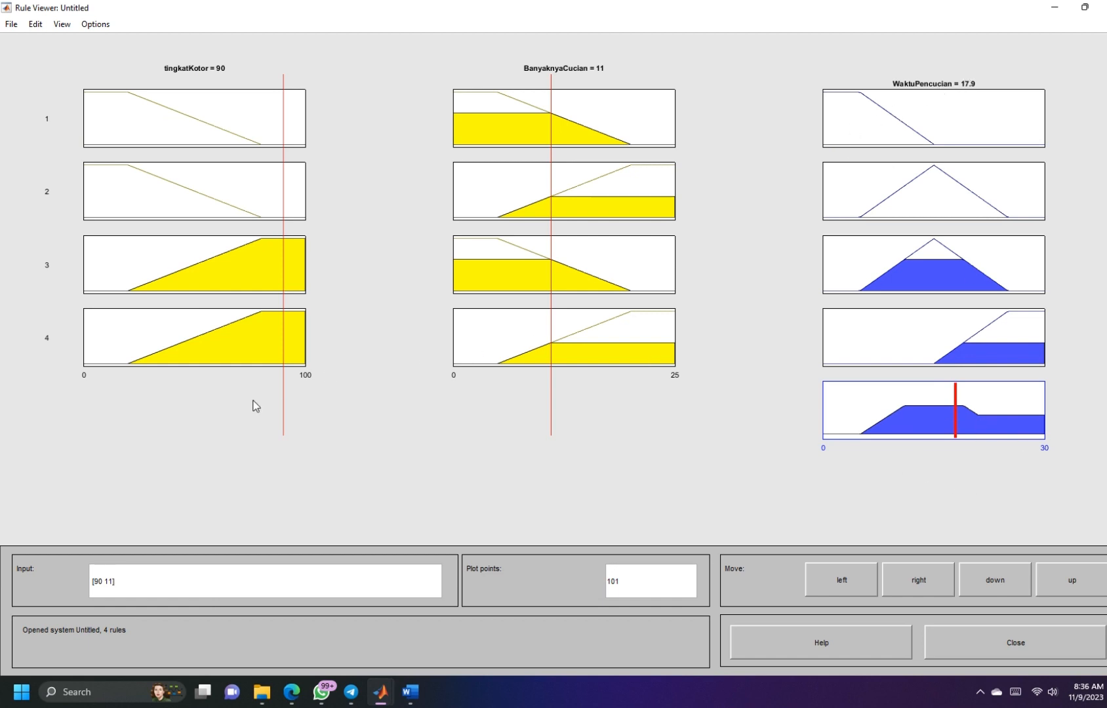
Step: Evaluate the rules with tingkatKotor set to 20, using the input [20 11]
{"action": "double_click", "coordinate": [97, 582]}
{"action": "type", "text": "6"}
{"action": "type", "text": "0"}
{"action": "left_click", "coordinate": [120, 582]}
{"action": "key", "text": "Return"}
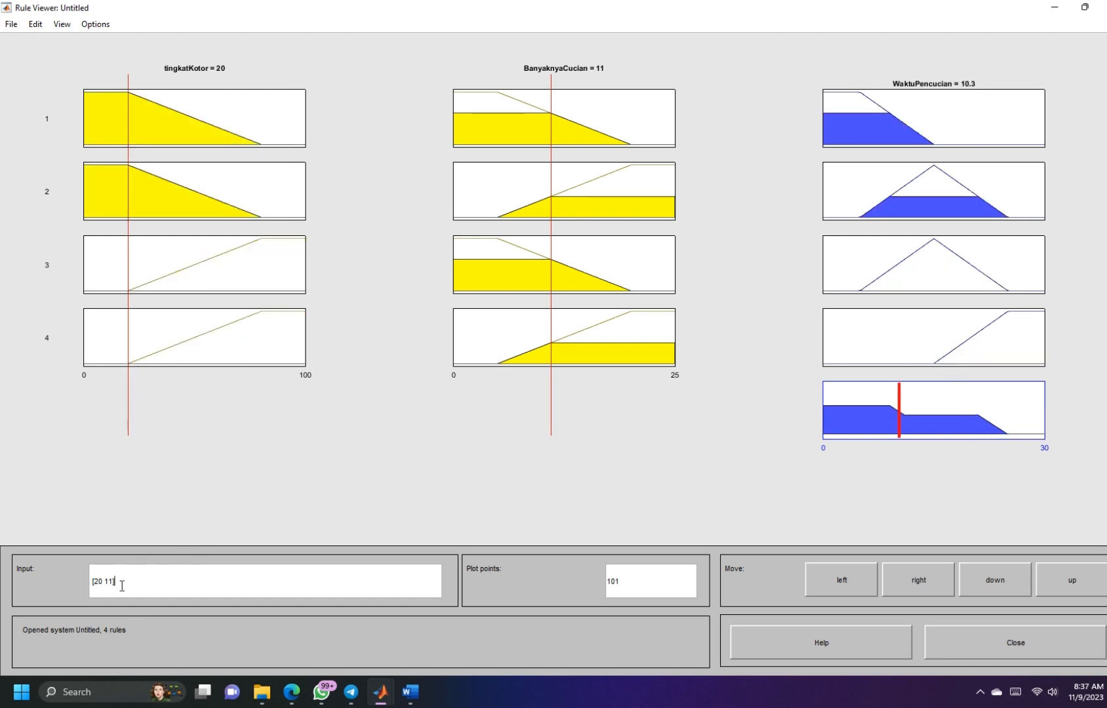
Step: Evaluate the rules with BanyaknyaCucian set to 25, using the input [20 25]
{"action": "left_click_drag", "start_coordinate": [115, 582], "coordinate": [105, 583]}
{"action": "type", "text": "25]"}
{"action": "key", "text": "Return"}
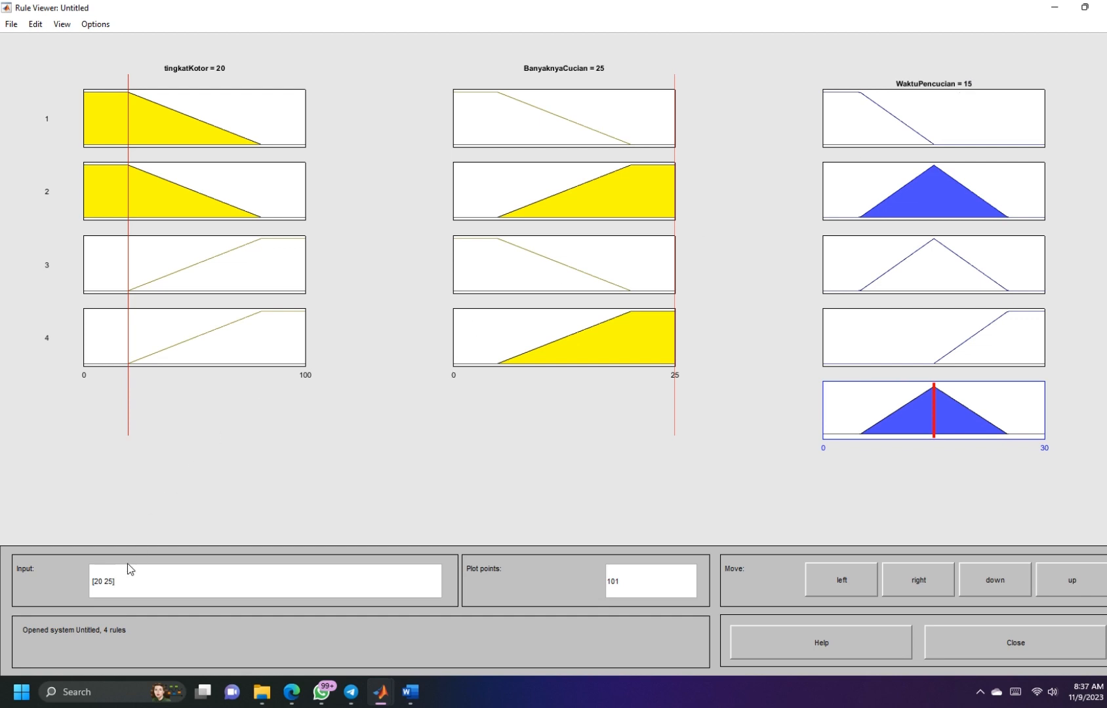
Step: Evaluate the rules with tingkatKotor set to 100, using the input [100 25]
{"action": "left_click_drag", "start_coordinate": [104, 581], "coordinate": [93, 584]}
{"action": "type", "text": "100"}
{"action": "key", "text": "Return"}
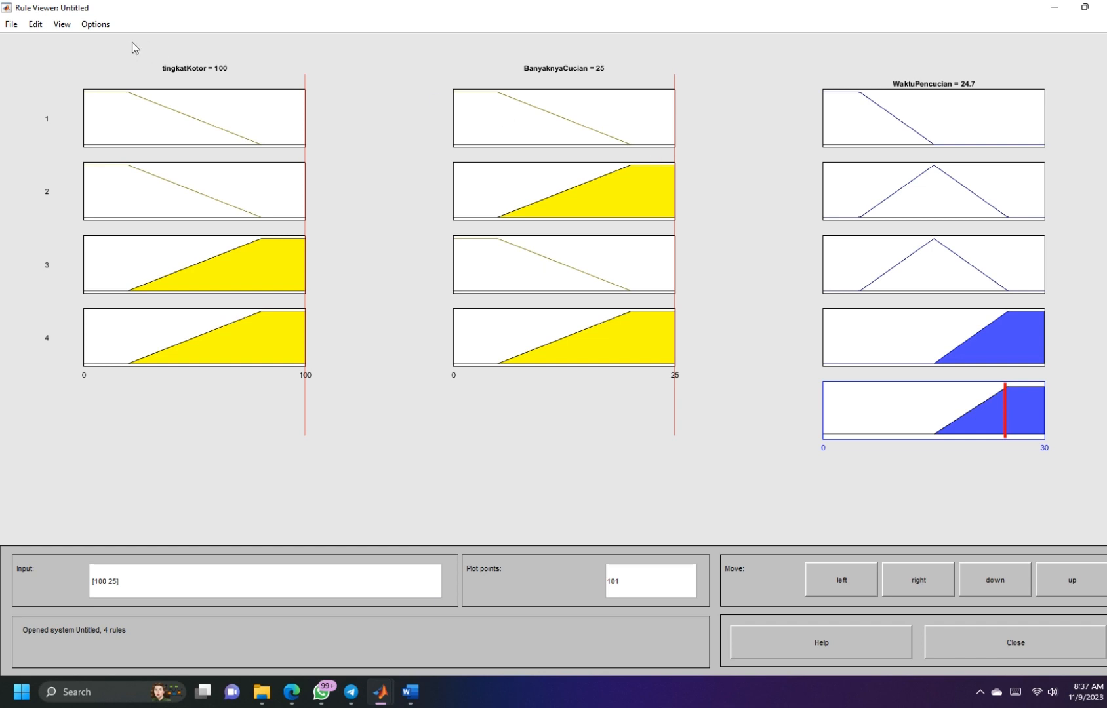
Step: Examine the WaktuPencucian surface over tingkatKotor and BanyaknyaCucian in a maximized Surface Viewer, closing the Rule Viewer
{"action": "left_click", "coordinate": [66, 27]}
{"action": "left_click", "coordinate": [85, 44]}
{"action": "left_click", "coordinate": [1103, 7]}
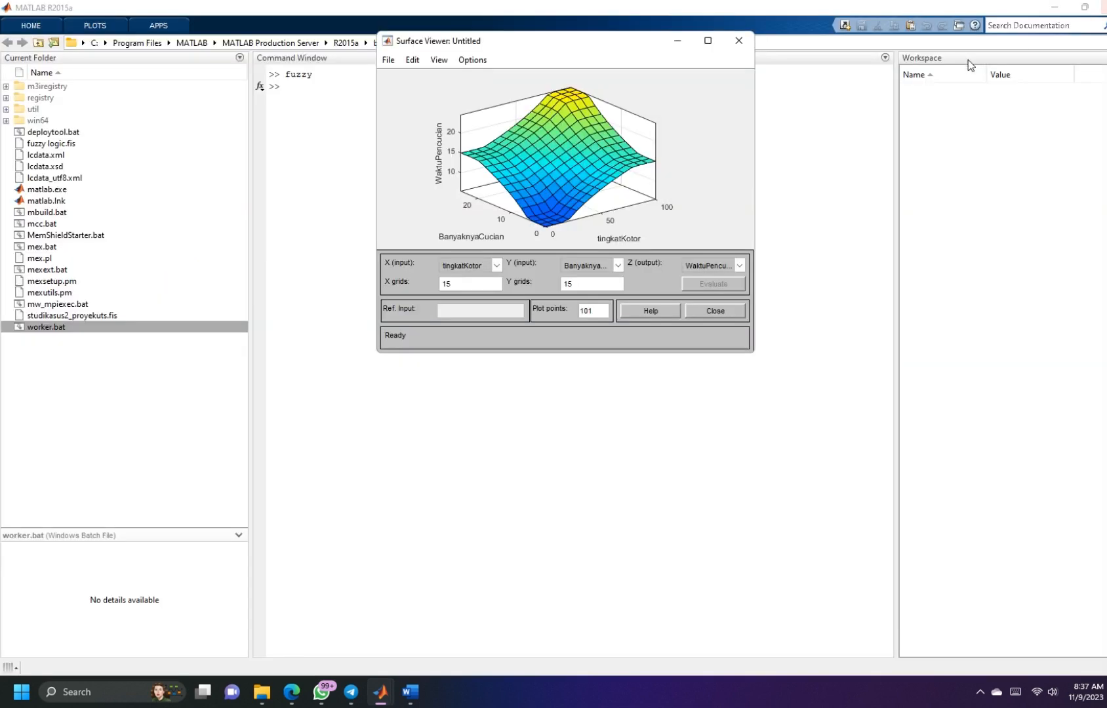
{"action": "left_click", "coordinate": [712, 39]}
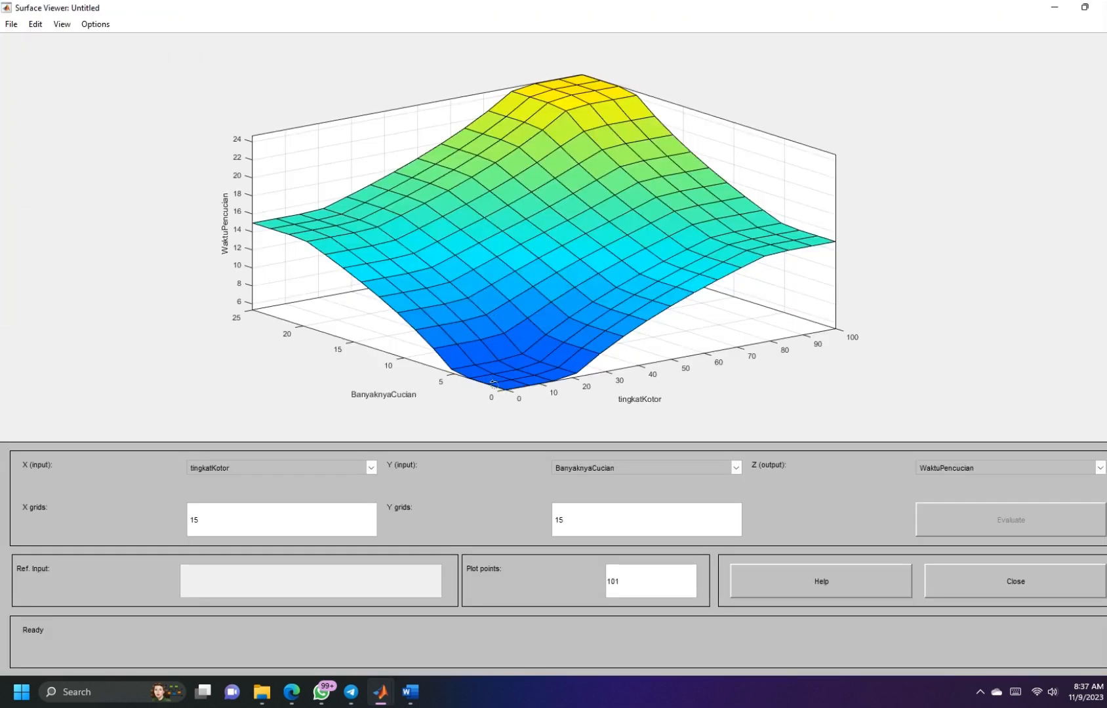